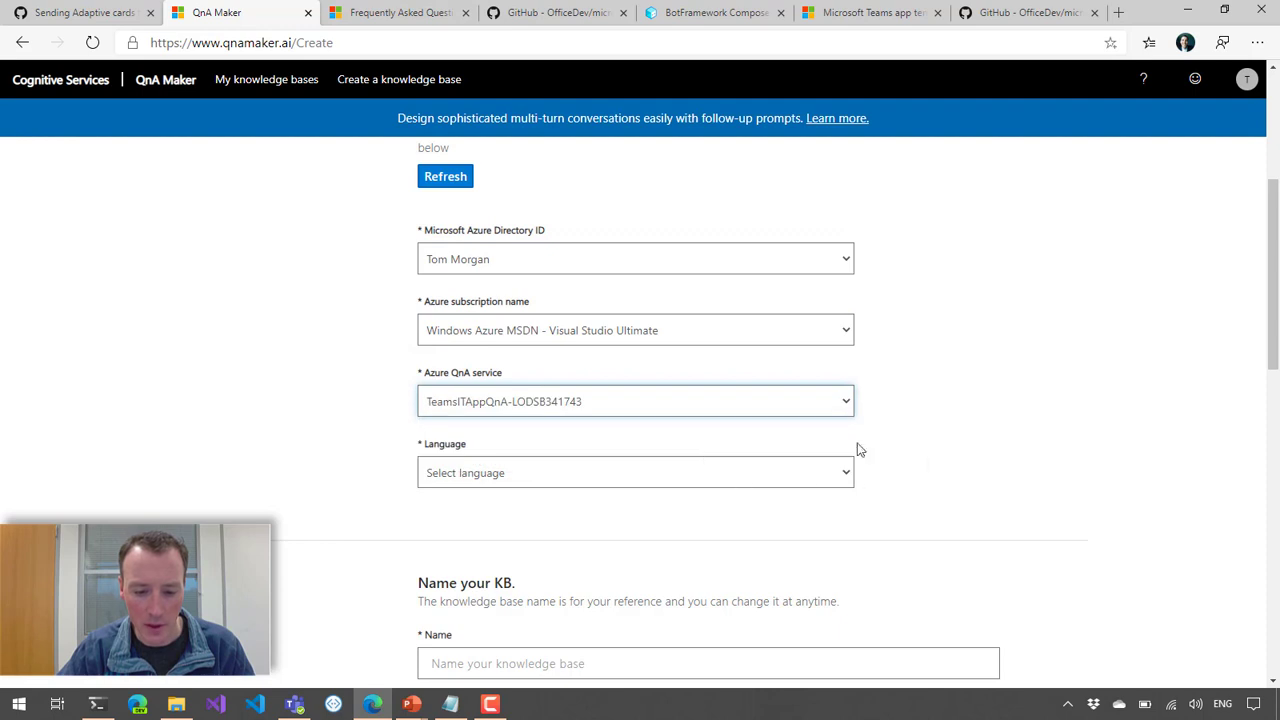
Step: Set the knowledge base language to English and name the knowledge base "Test KB"
{"action": "left_click", "coordinate": [783, 471]}
{"action": "left_click", "coordinate": [506, 85]}
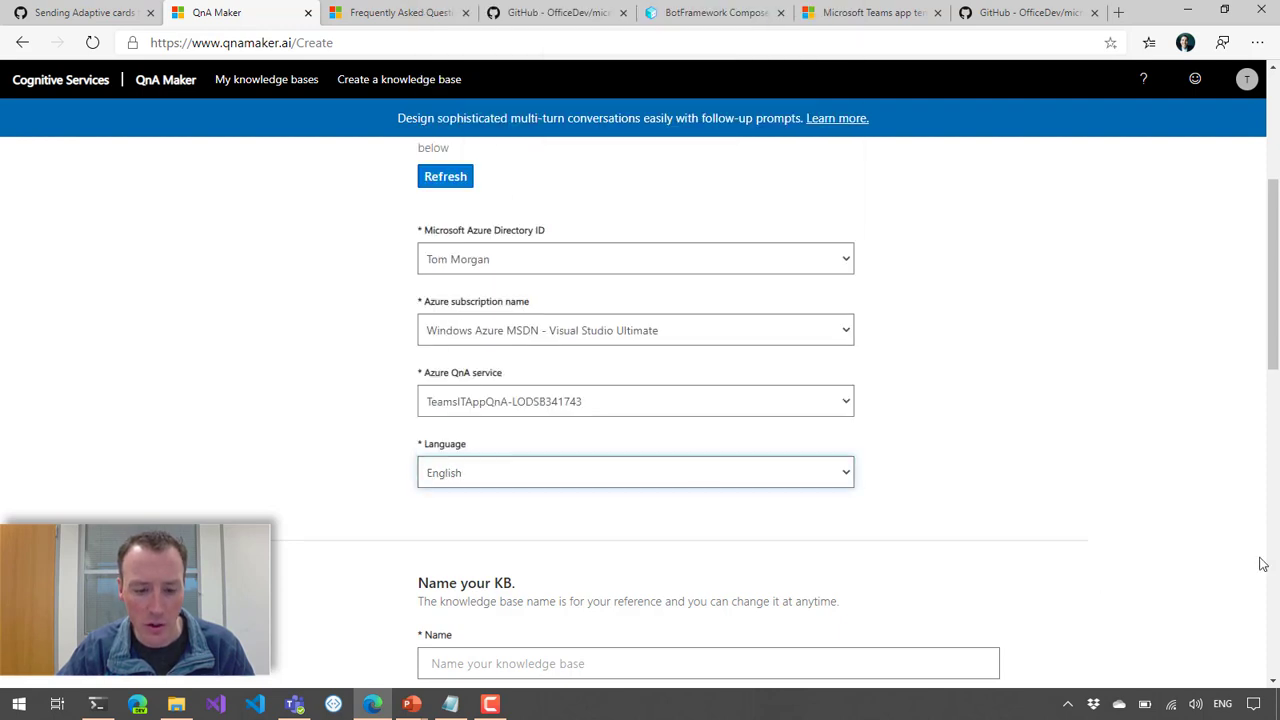
{"action": "left_click_drag", "start_coordinate": [1274, 354], "coordinate": [1270, 462]}
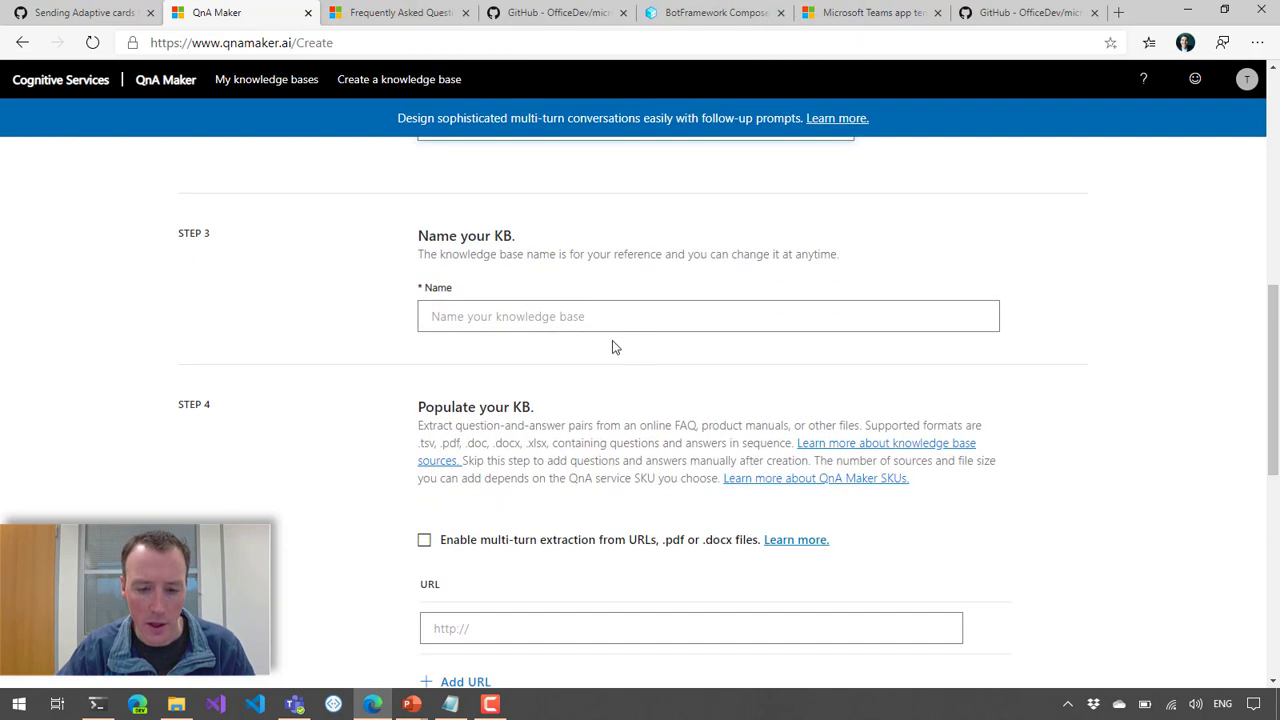
{"action": "left_click", "coordinate": [594, 362]}
{"action": "type", "text": "Tets"}
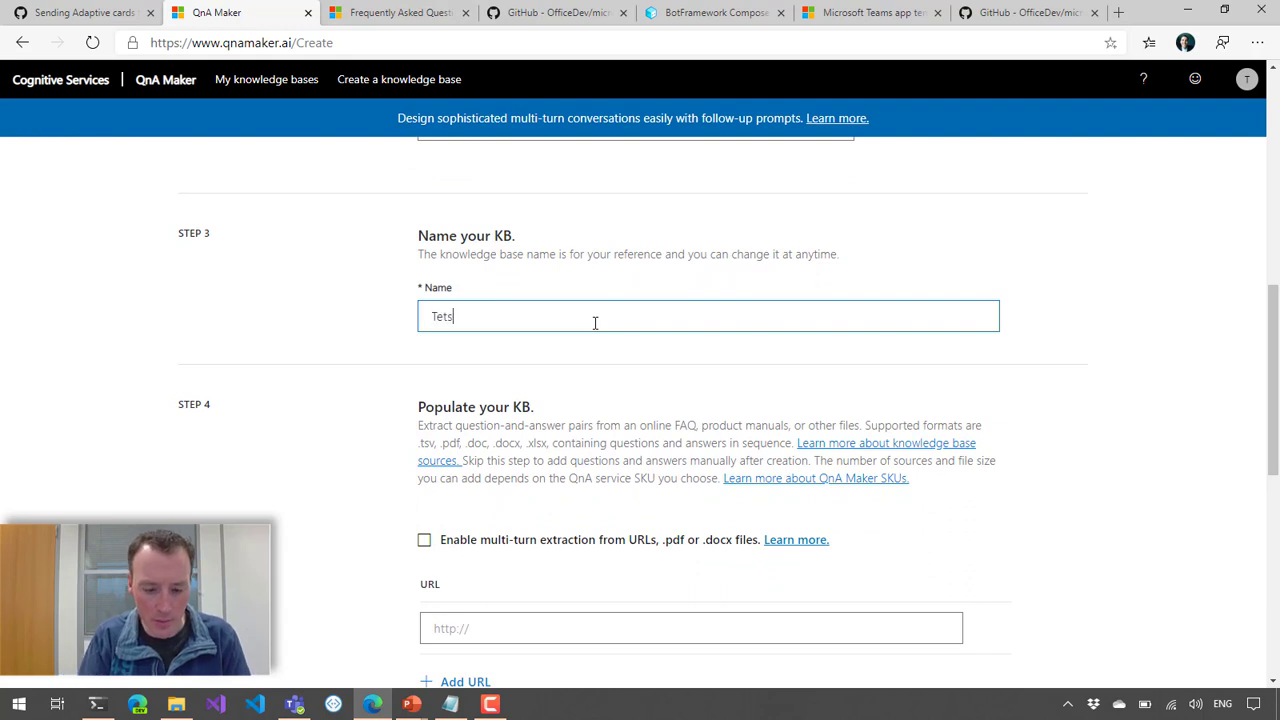
{"action": "key", "text": "BackSpace"}
{"action": "key", "text": "BackSpace"}
{"action": "type", "text": "st KB"}
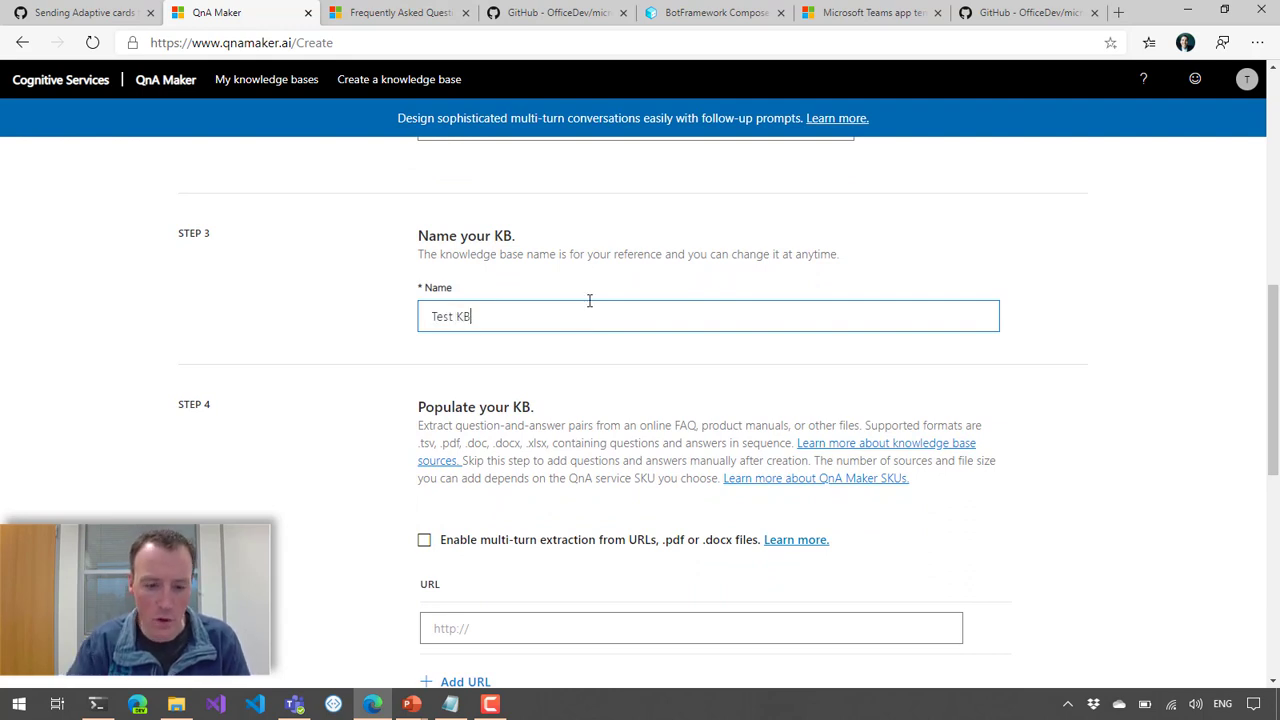
Step: Examine the Windows section of the Microsoft Software Download FAQ page, including the answer on 32-bit and 64-bit versions
{"action": "left_click_drag", "start_coordinate": [1273, 326], "coordinate": [1273, 381]}
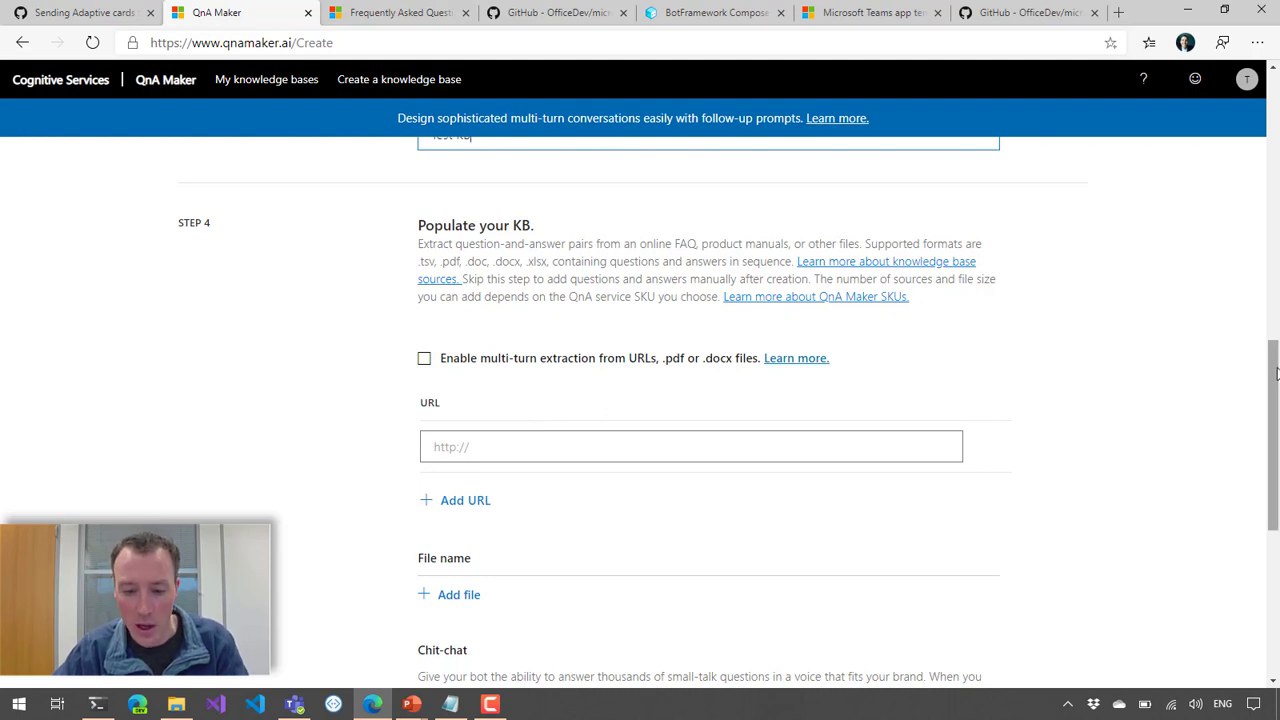
{"action": "left_click_drag", "start_coordinate": [1276, 372], "coordinate": [1276, 378]}
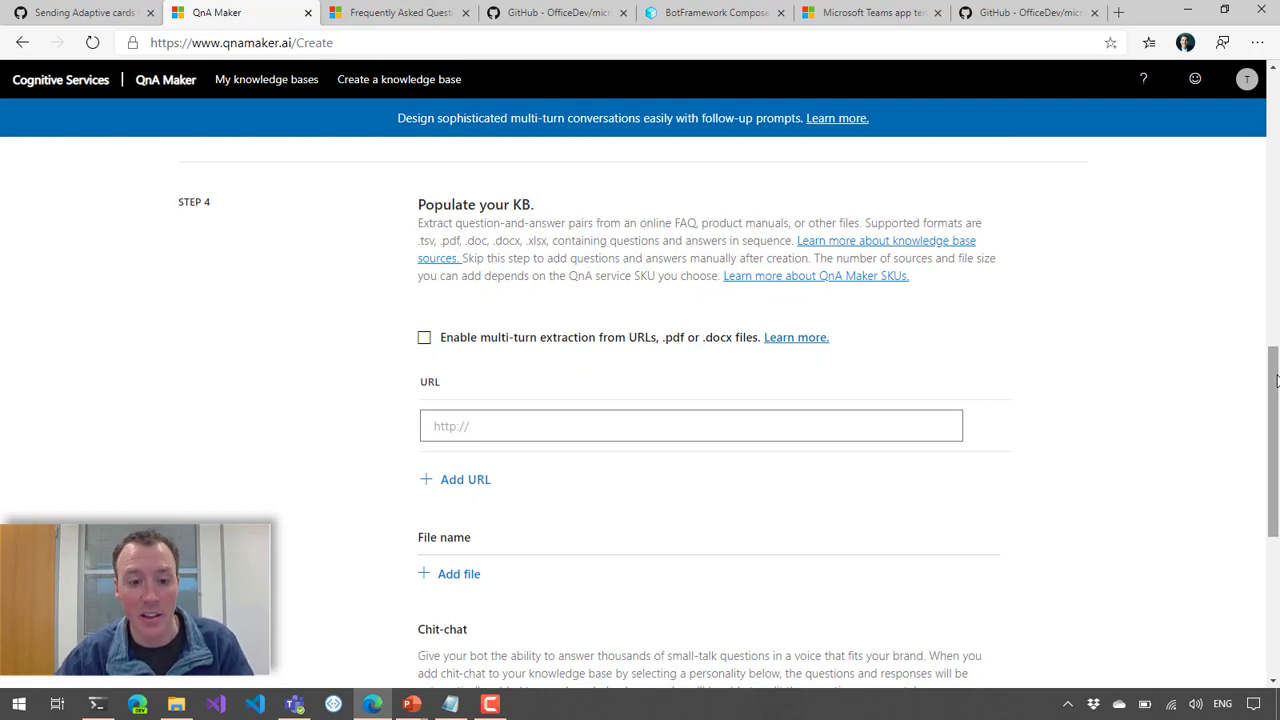
{"action": "left_click", "coordinate": [390, 22]}
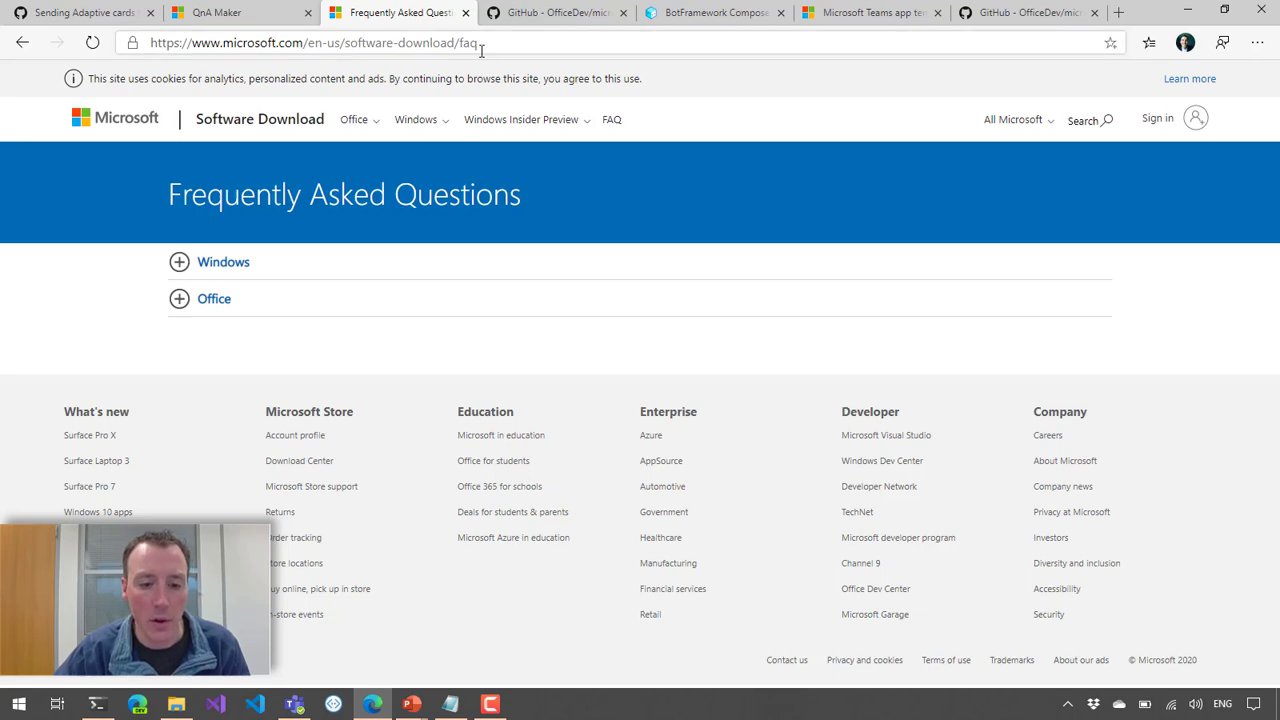
{"action": "left_click", "coordinate": [180, 262]}
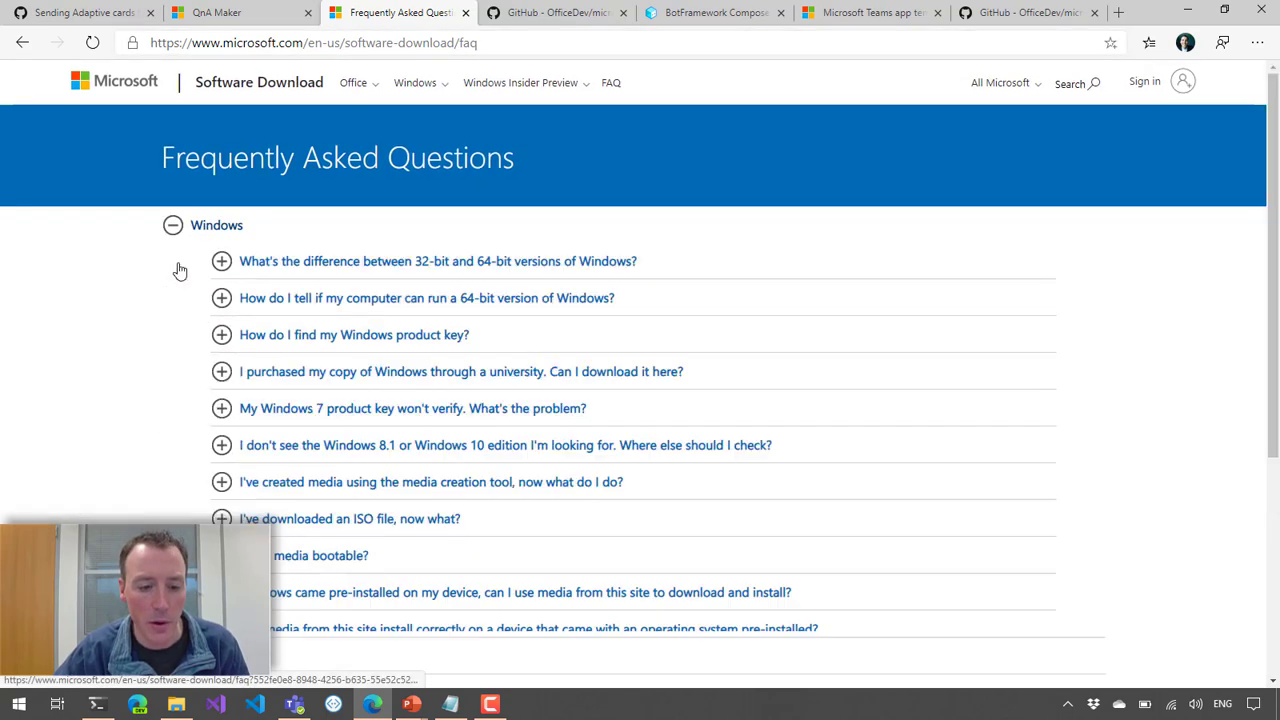
{"action": "left_click", "coordinate": [222, 263]}
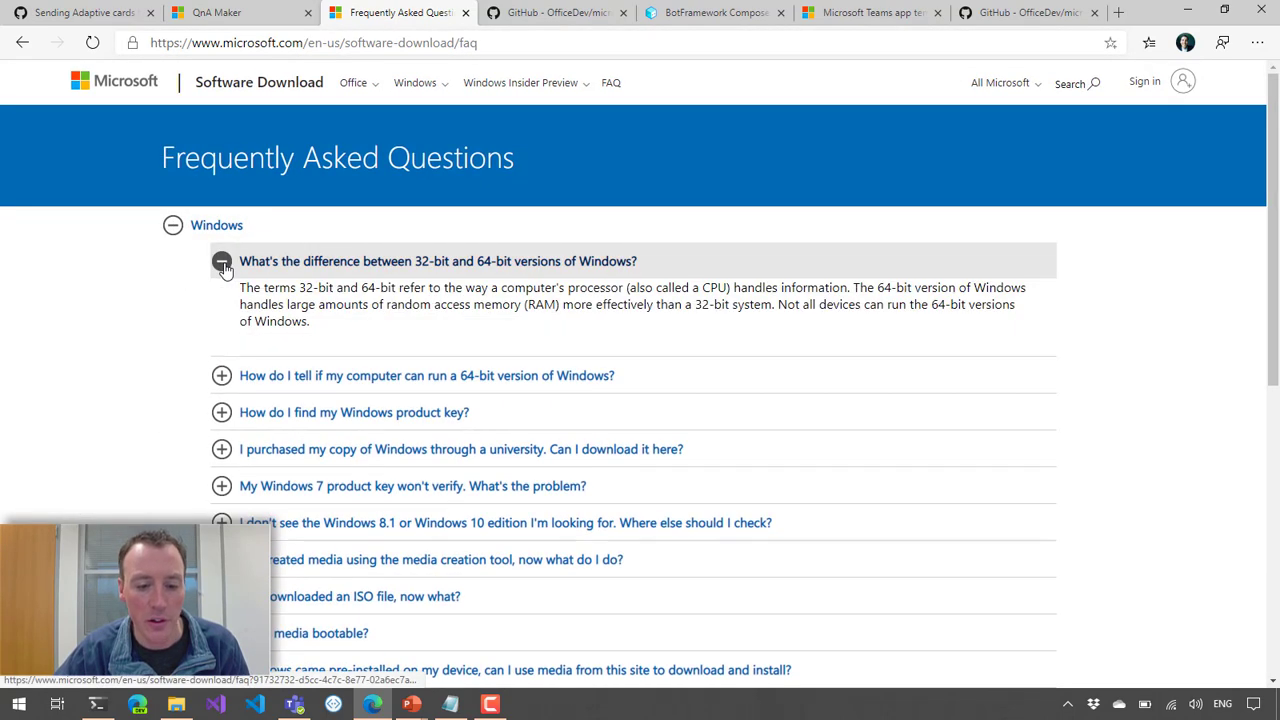
{"action": "left_click", "coordinate": [223, 265]}
{"action": "left_click", "coordinate": [174, 228]}
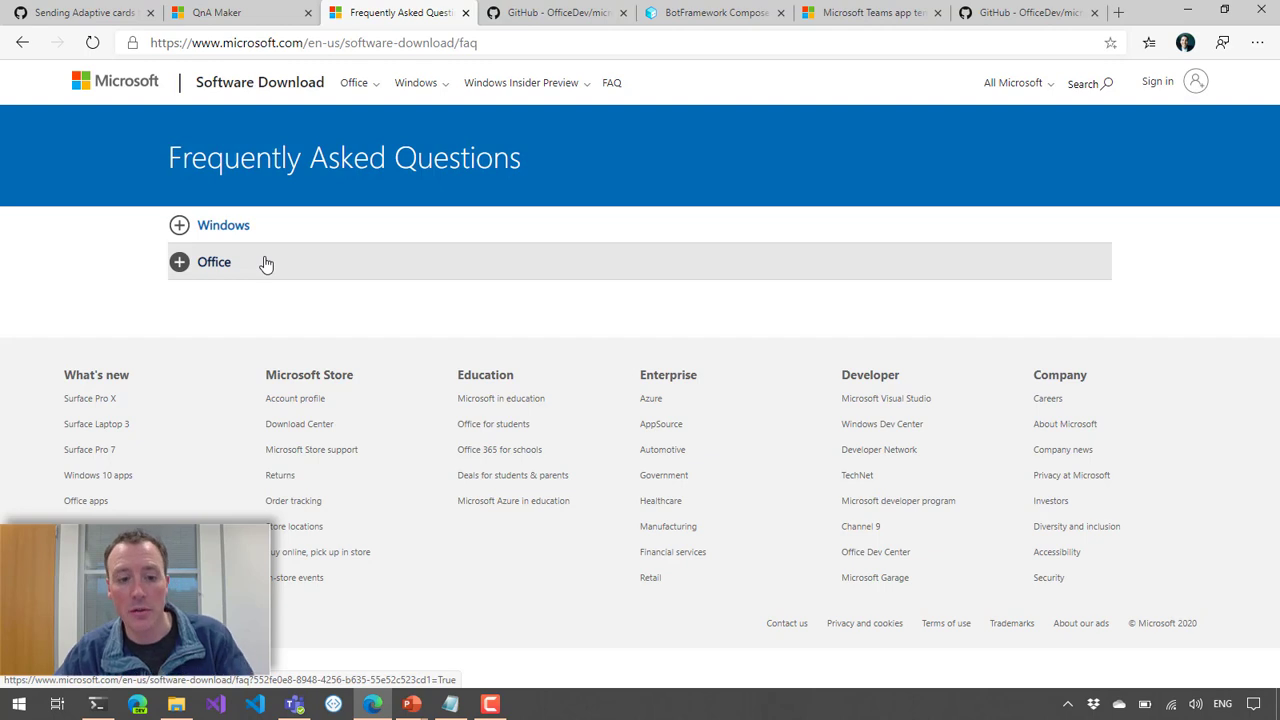
{"action": "left_click", "coordinate": [500, 43]}
{"action": "key", "text": "ctrl+c"}
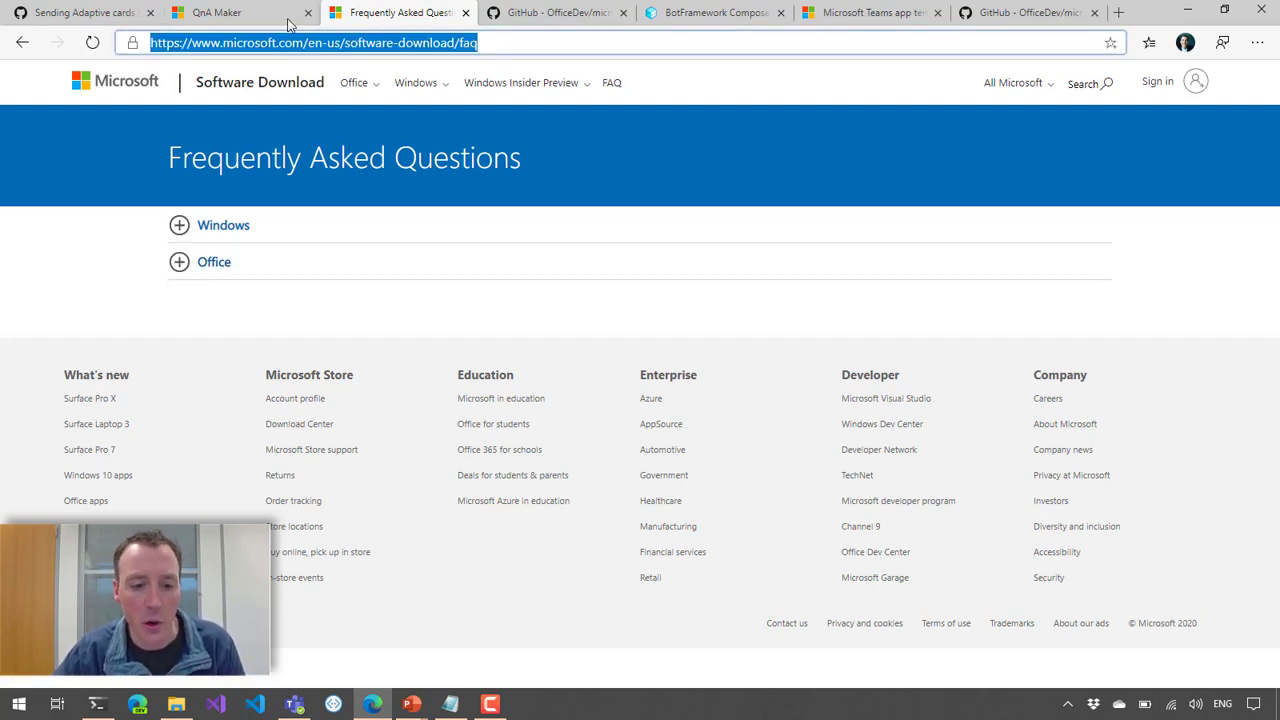
{"action": "left_click", "coordinate": [249, 20]}
{"action": "left_click", "coordinate": [530, 428]}
{"action": "key", "text": "ctrl+v"}
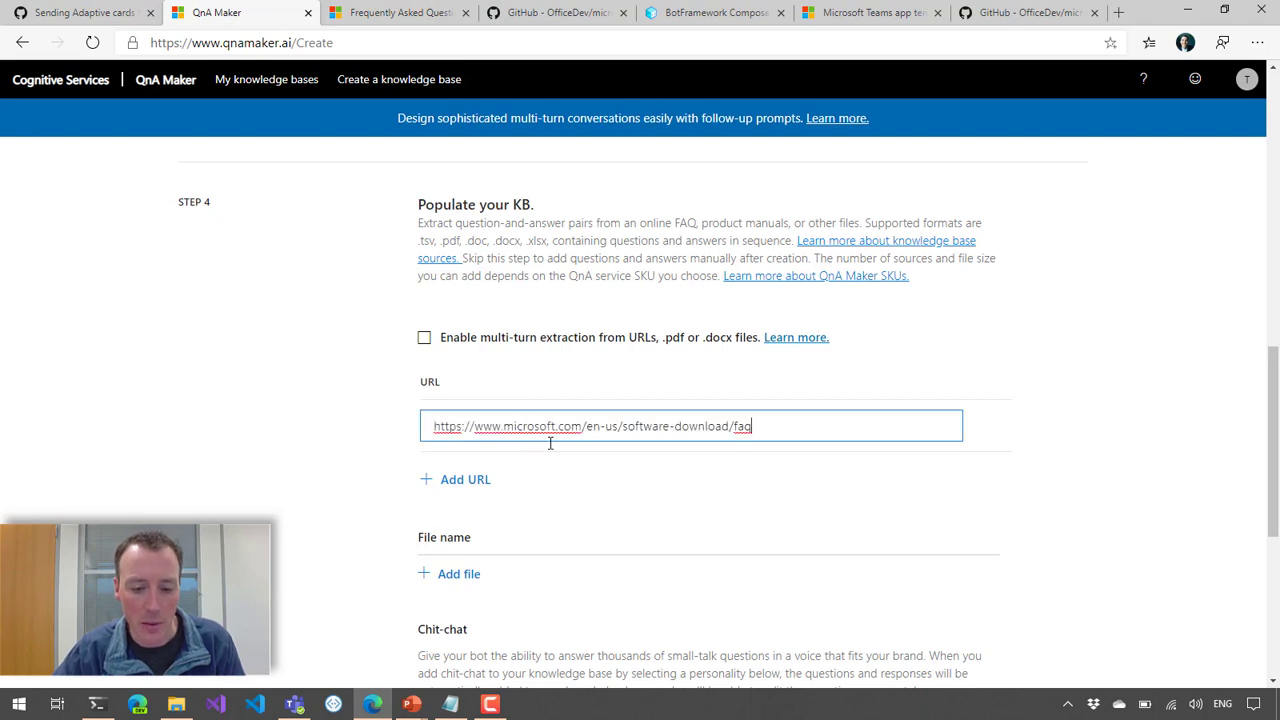
Step: Choose the Enthusiastic chit-chat personality for the knowledge base
{"action": "left_click_drag", "start_coordinate": [1272, 376], "coordinate": [1272, 508]}
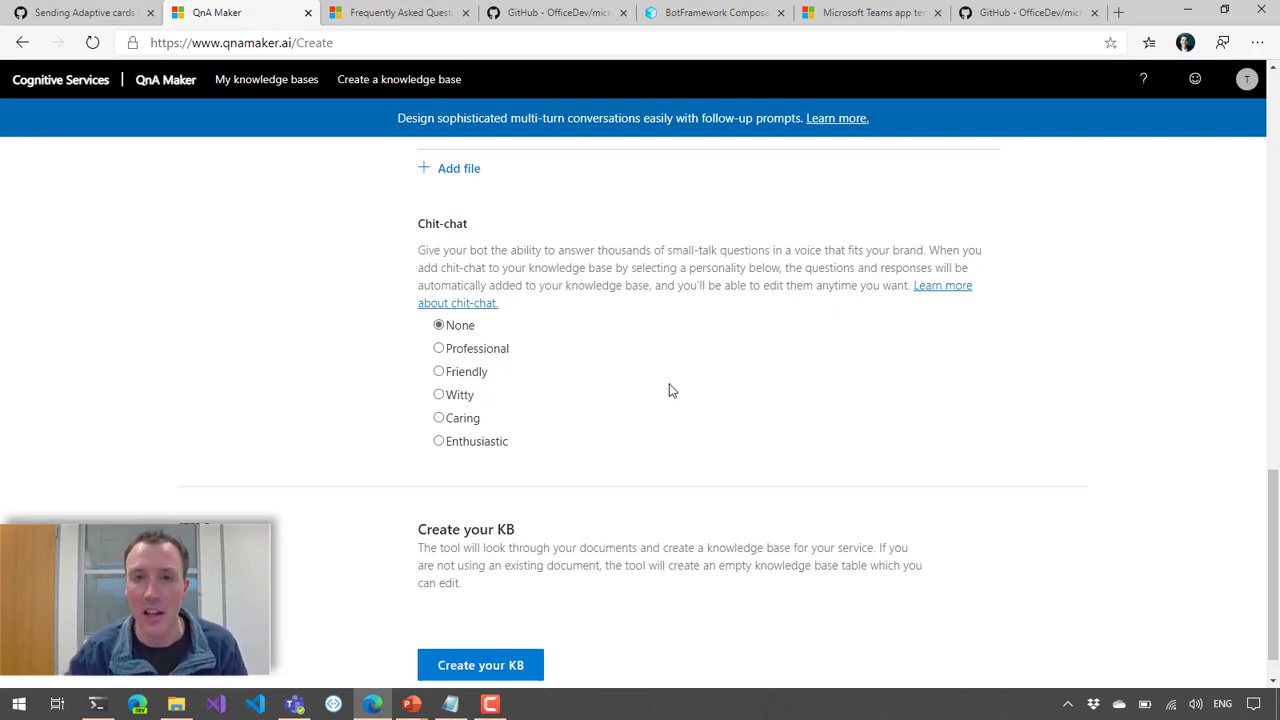
{"action": "left_click", "coordinate": [439, 442]}
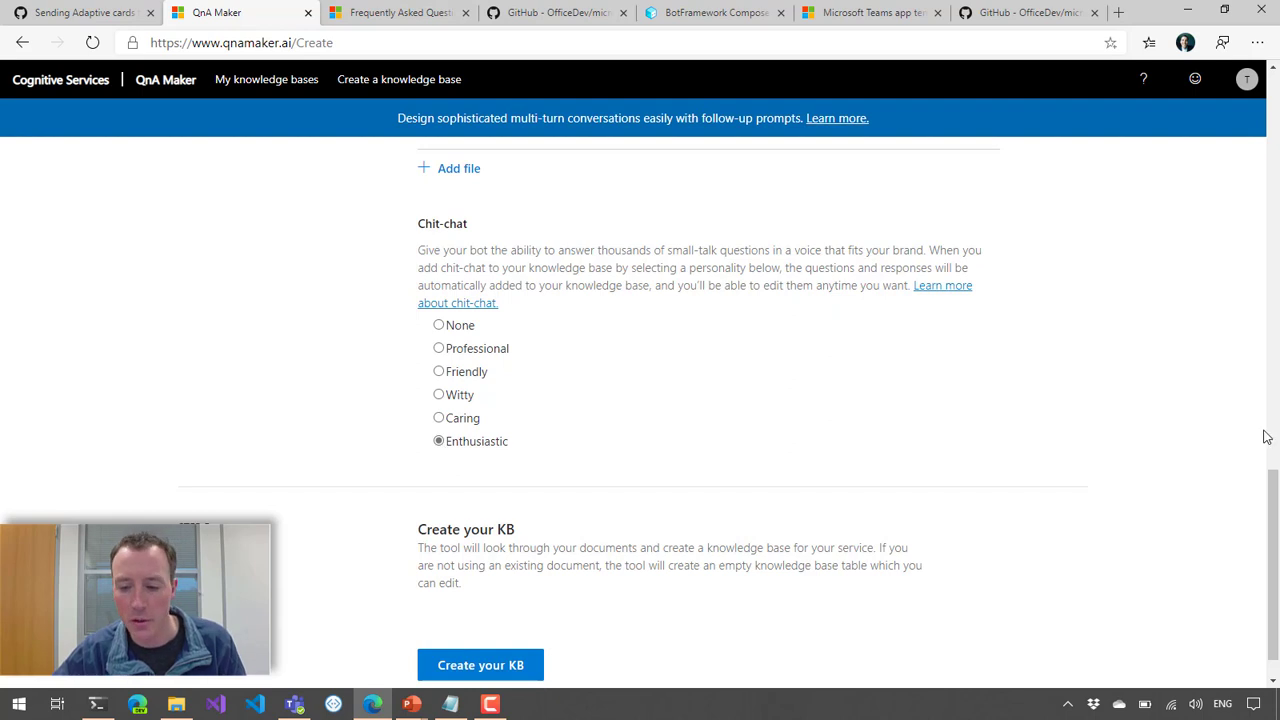
{"action": "scroll", "coordinate": [1266, 503], "scroll_direction": "down", "scroll_amount": 1}
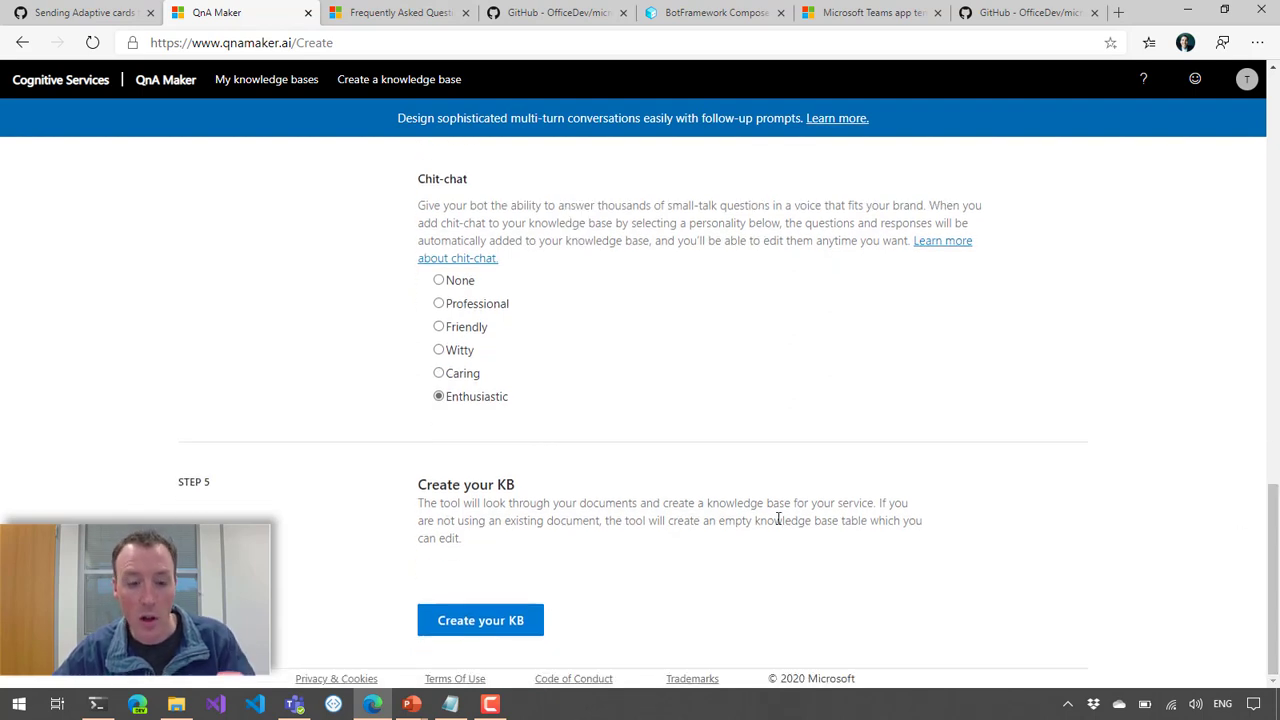
Step: Create the knowledge base from the entered settings, and save and train it
{"action": "left_click", "coordinate": [489, 620]}
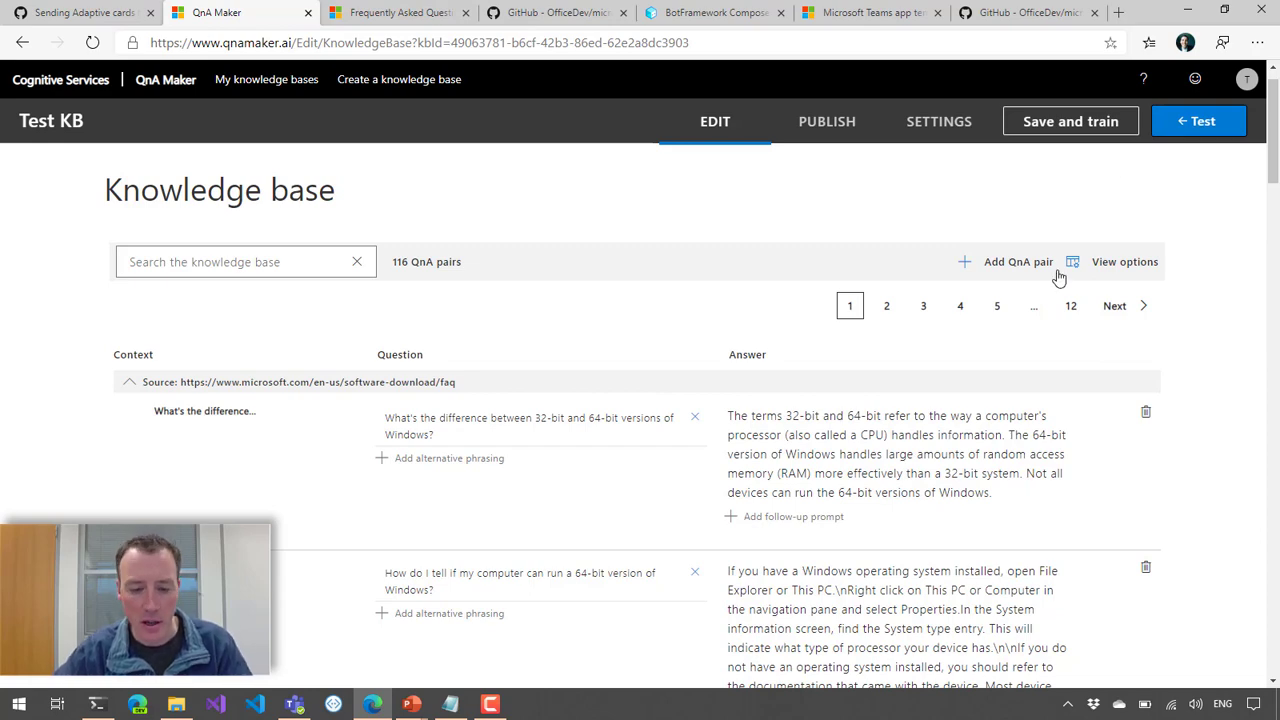
{"action": "mouse_move", "coordinate": [1274, 162]}
{"action": "left_mouse_down"}
{"action": "mouse_move", "coordinate": [1273, 323]}
{"action": "mouse_move", "coordinate": [1274, 168]}
{"action": "left_mouse_up"}
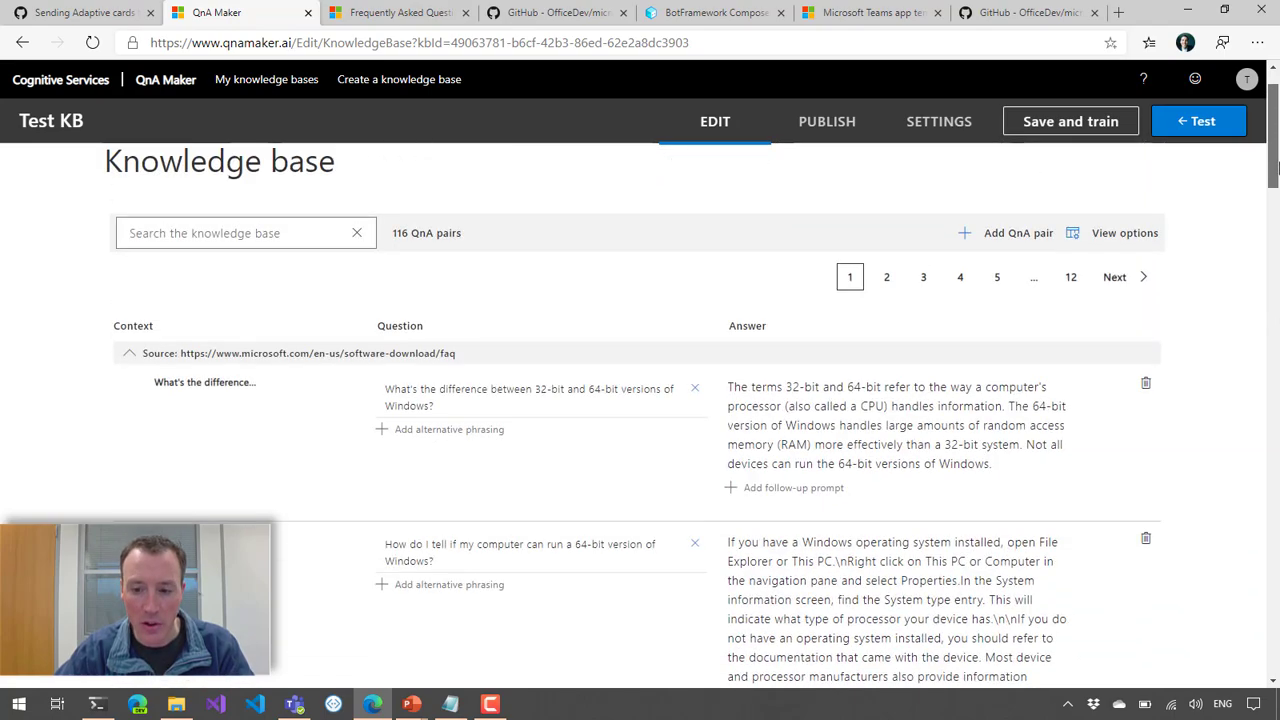
{"action": "left_click", "coordinate": [1078, 130]}
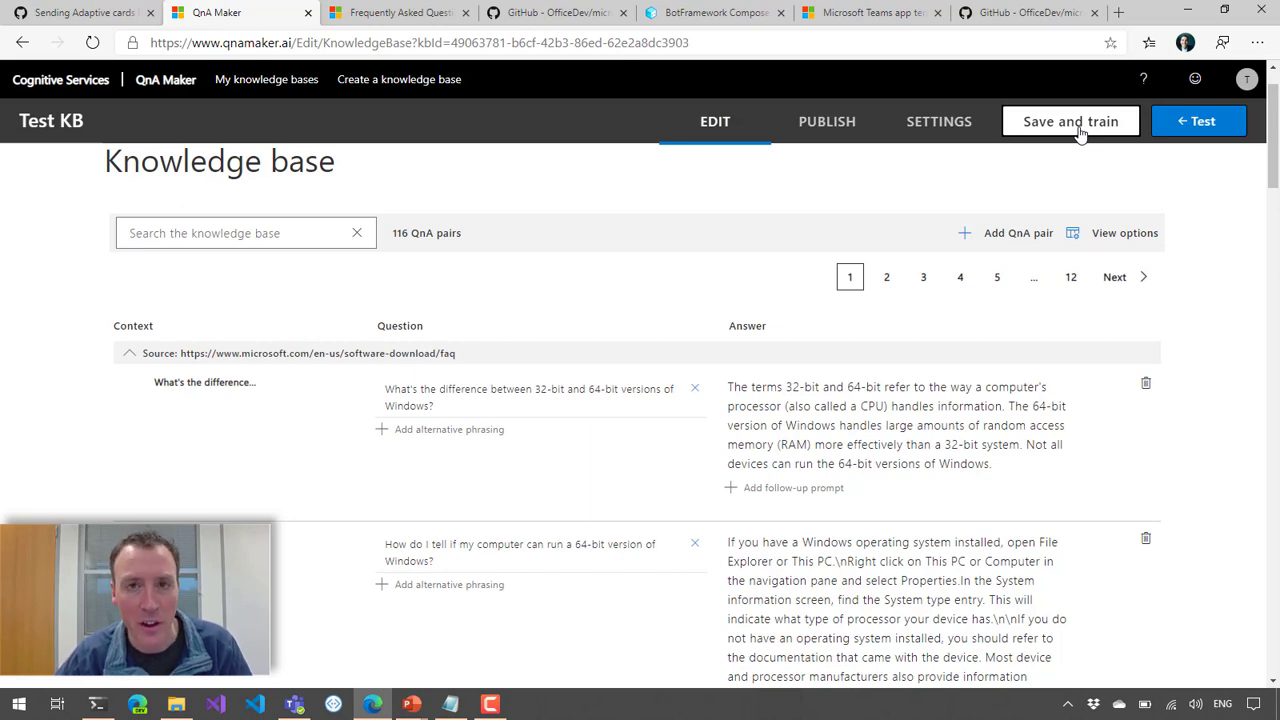
Step: Test the knowledge base's small talk by sending the messages "hello" and "how are you?"
{"action": "left_click", "coordinate": [1182, 128]}
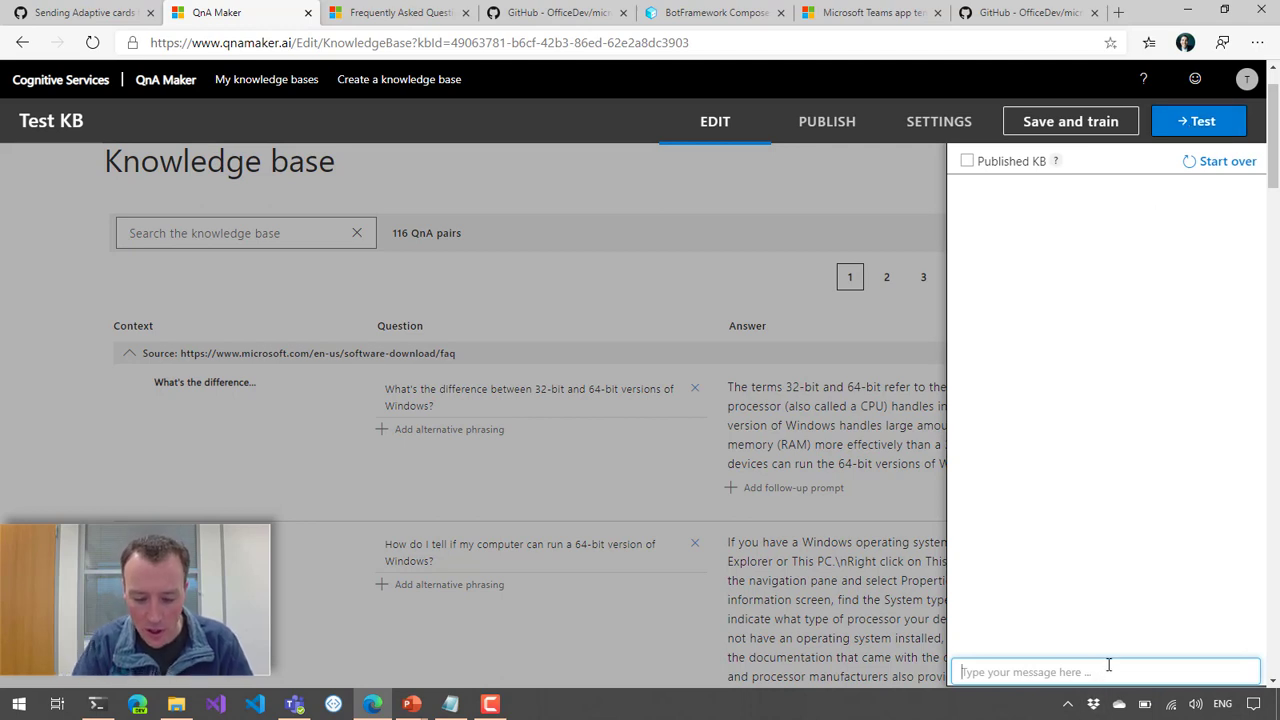
{"action": "type", "text": "h"}
{"action": "key", "text": "BackSpace"}
{"action": "type", "text": "hello"}
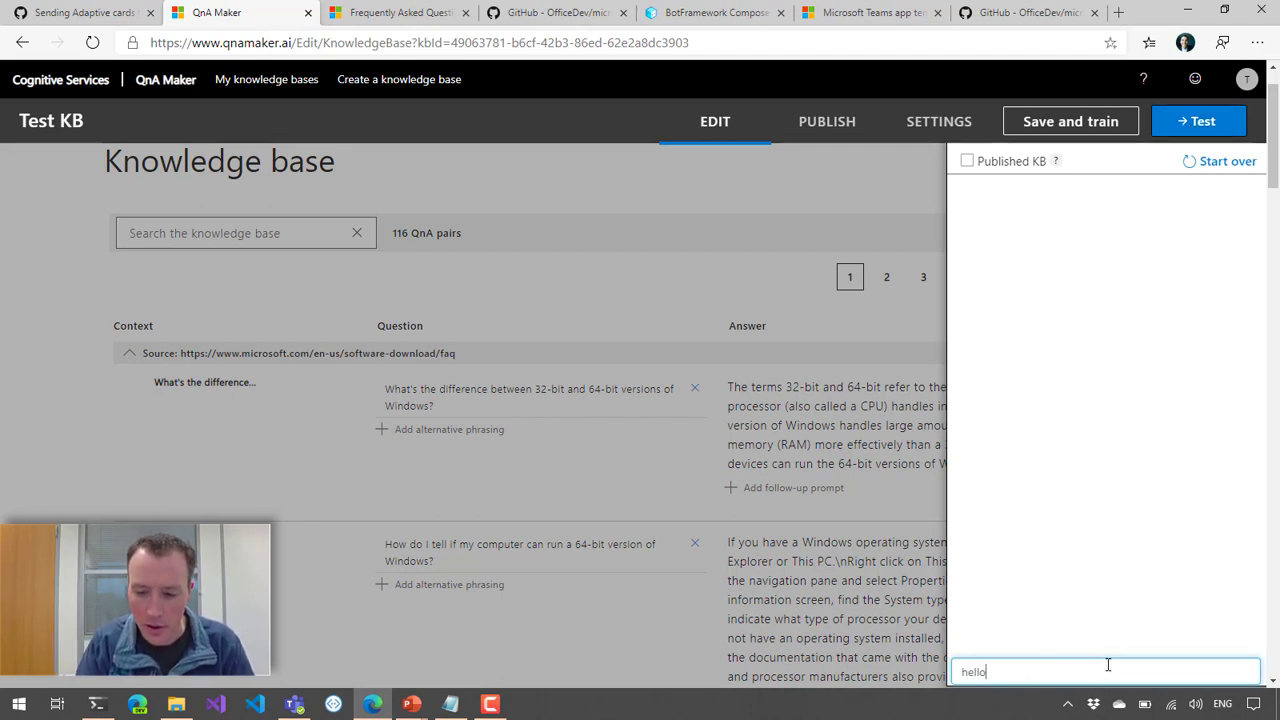
{"action": "key", "text": "Return"}
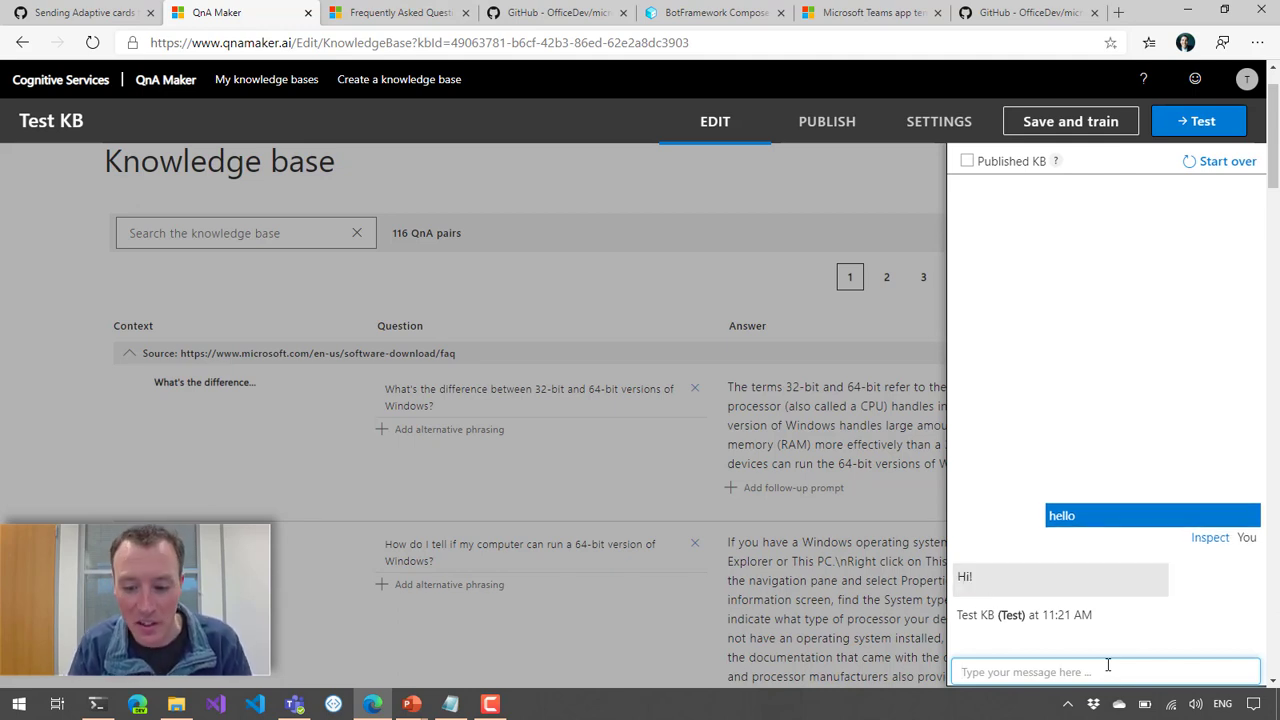
{"action": "type", "text": "how ar"}
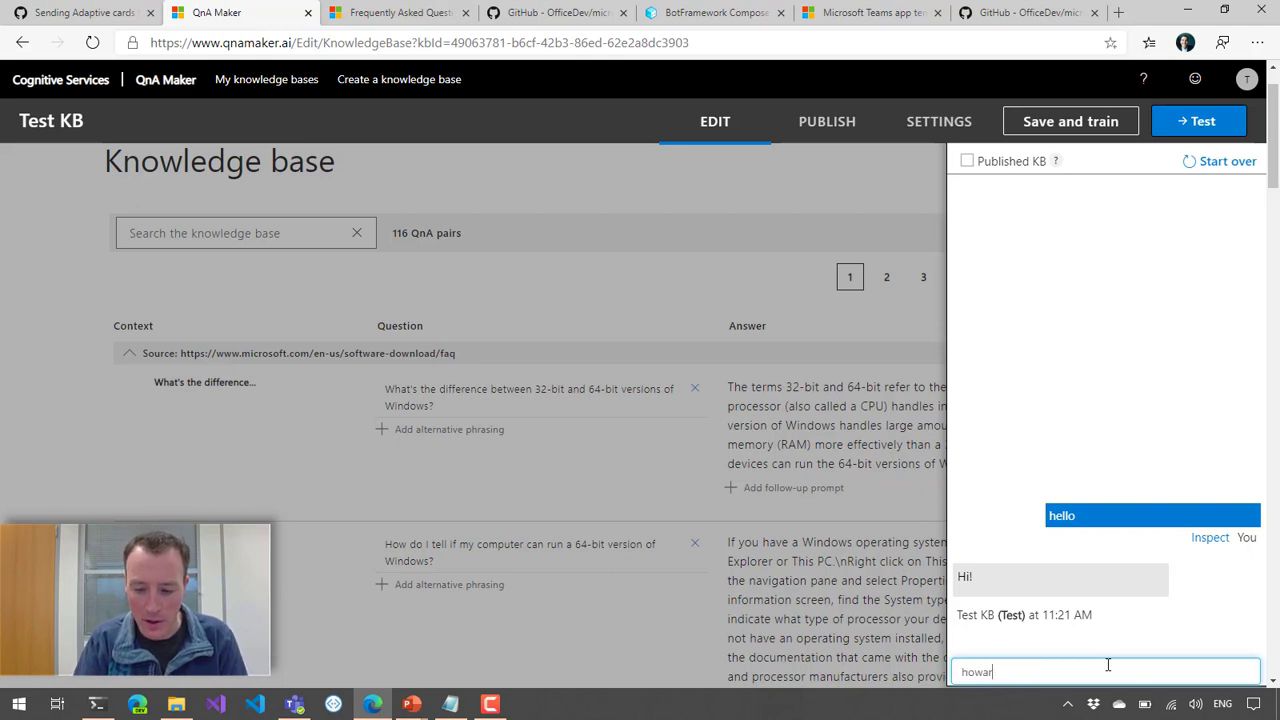
{"action": "type", "text": "e you?"}
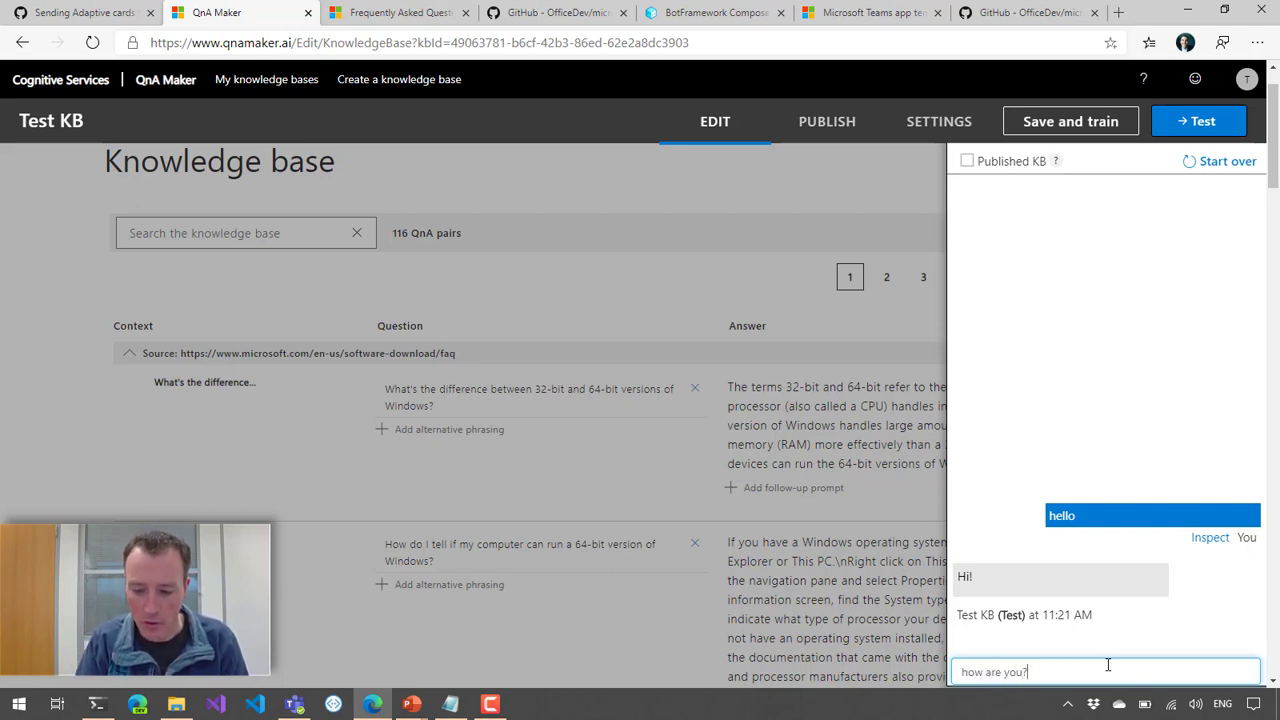
{"action": "key", "text": "Return"}
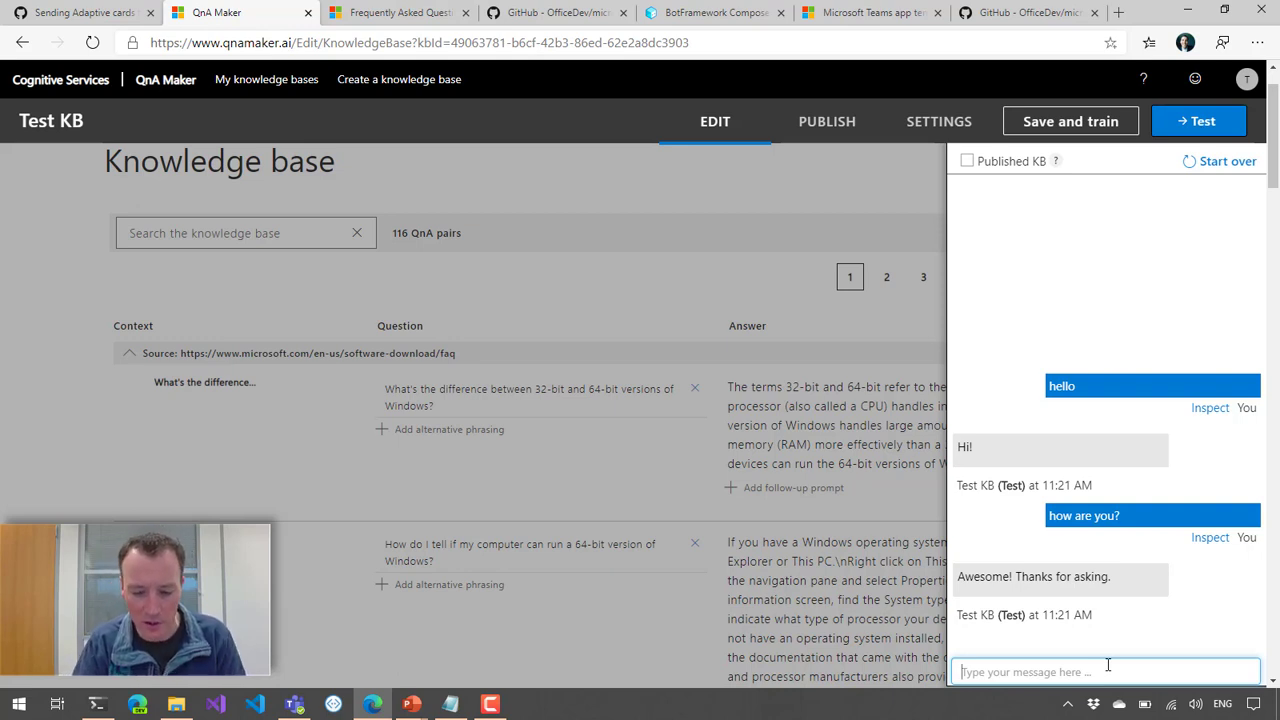
{"action": "type", "text": "what's"}
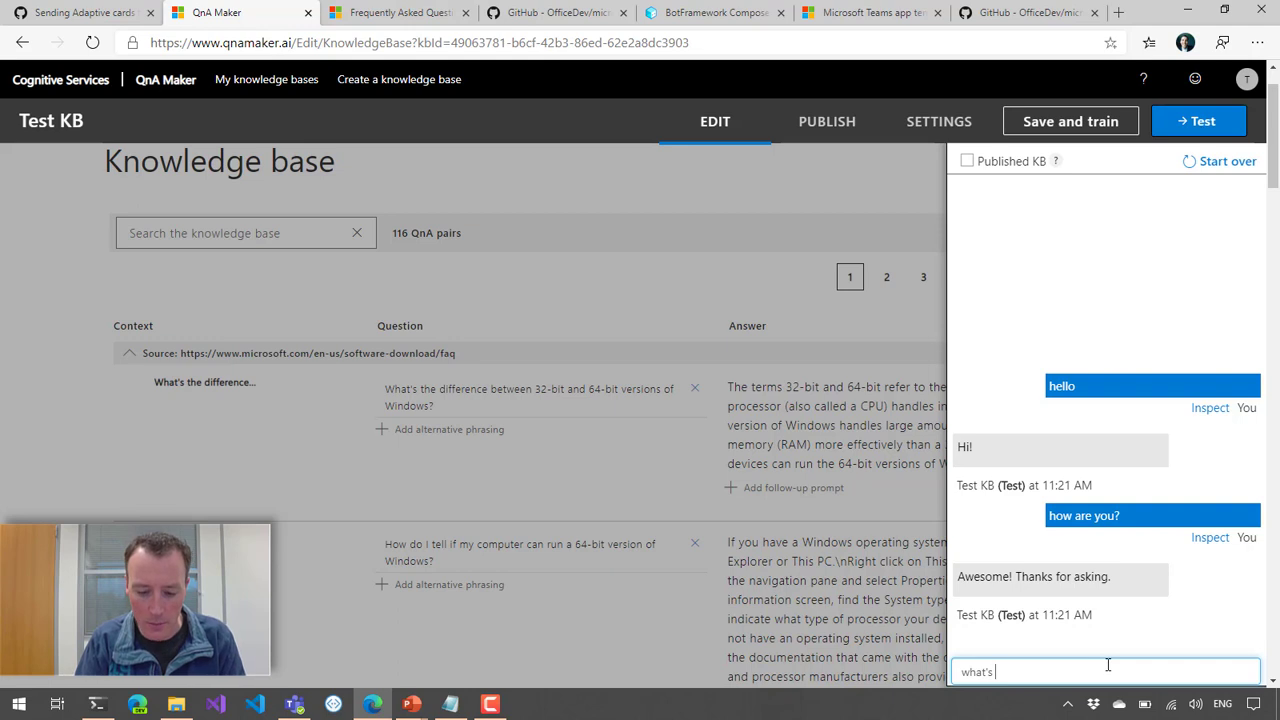
{"action": "key", "text": "BackSpace"}
{"action": "key", "text": "BackSpace"}
{"action": "key", "text": "BackSpace"}
{"action": "key", "text": "BackSpace"}
{"action": "key", "text": "BackSpace"}
{"action": "type", "text": "at"}
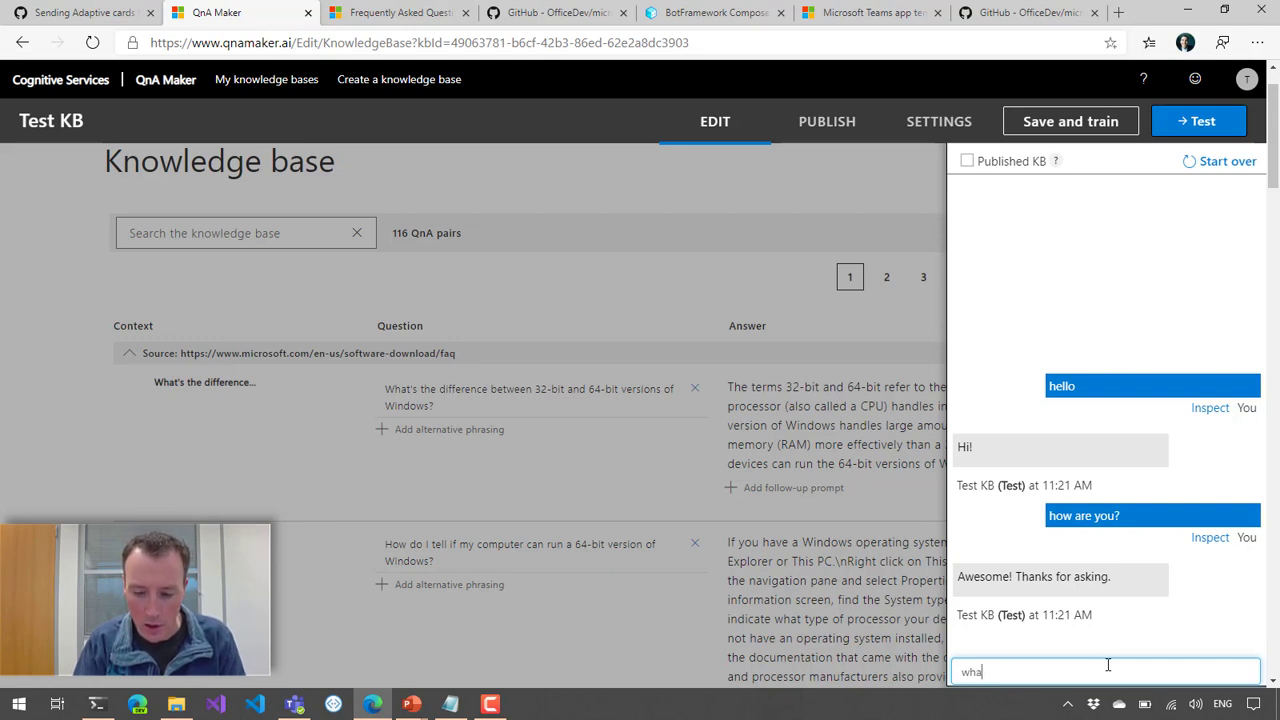
{"action": "key", "text": "BackSpace"}
{"action": "key", "text": "BackSpace"}
{"action": "key", "text": "BackSpace"}
{"action": "key", "text": "BackSpace"}
Step: Ask the knowledge base the test question "do I need 64bit or 32-bit versions?"
{"action": "type", "text": "do"}
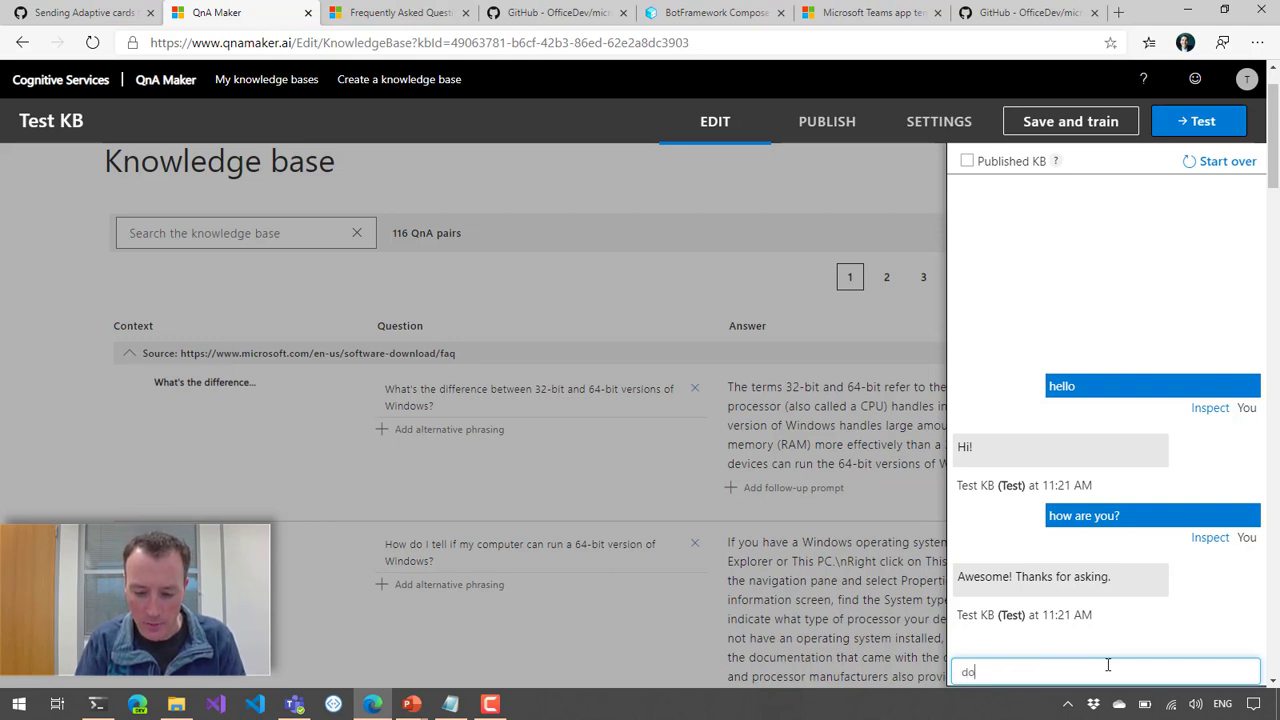
{"action": "type", "text": " I need 64"}
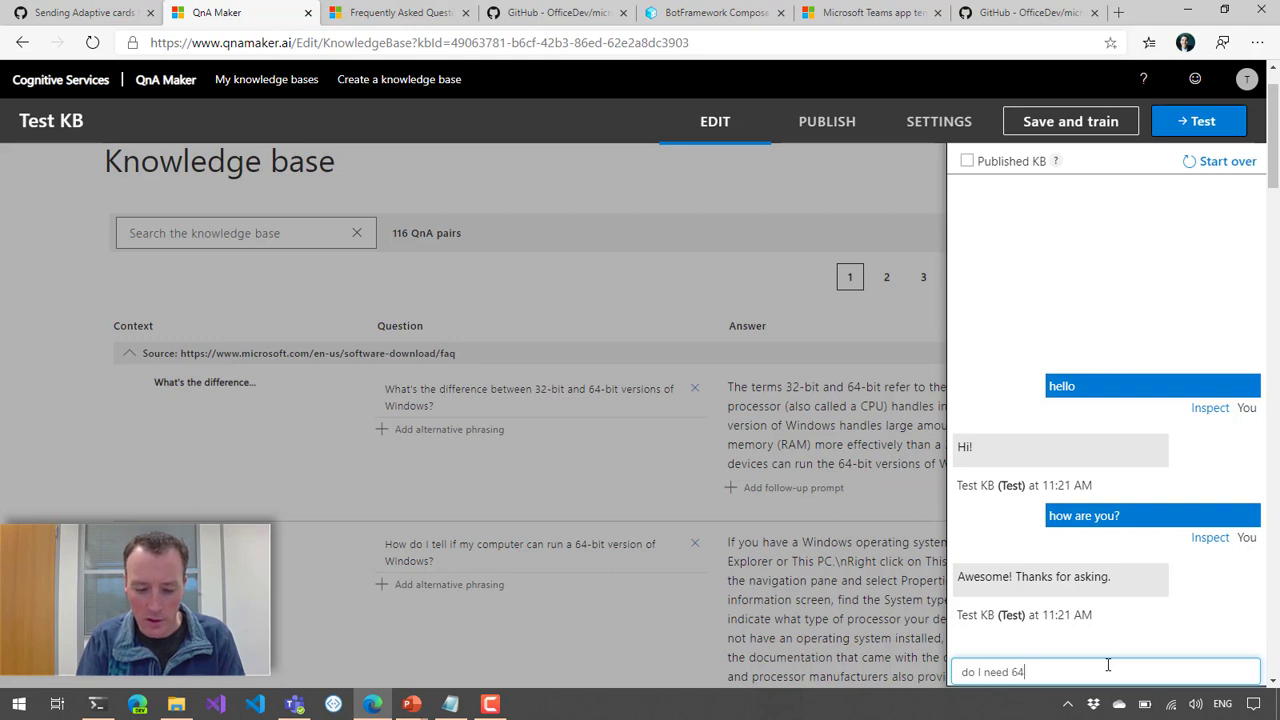
{"action": "type", "text": "bit or 32"}
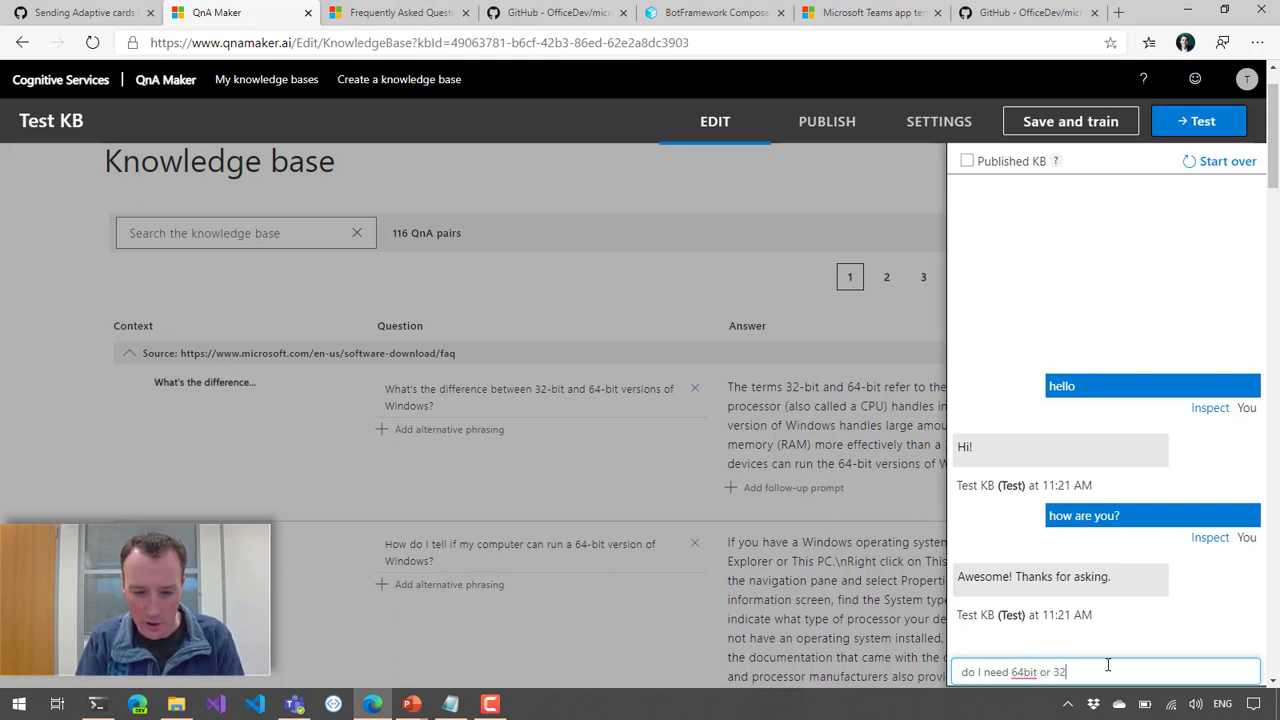
{"action": "type", "text": "-bit "}
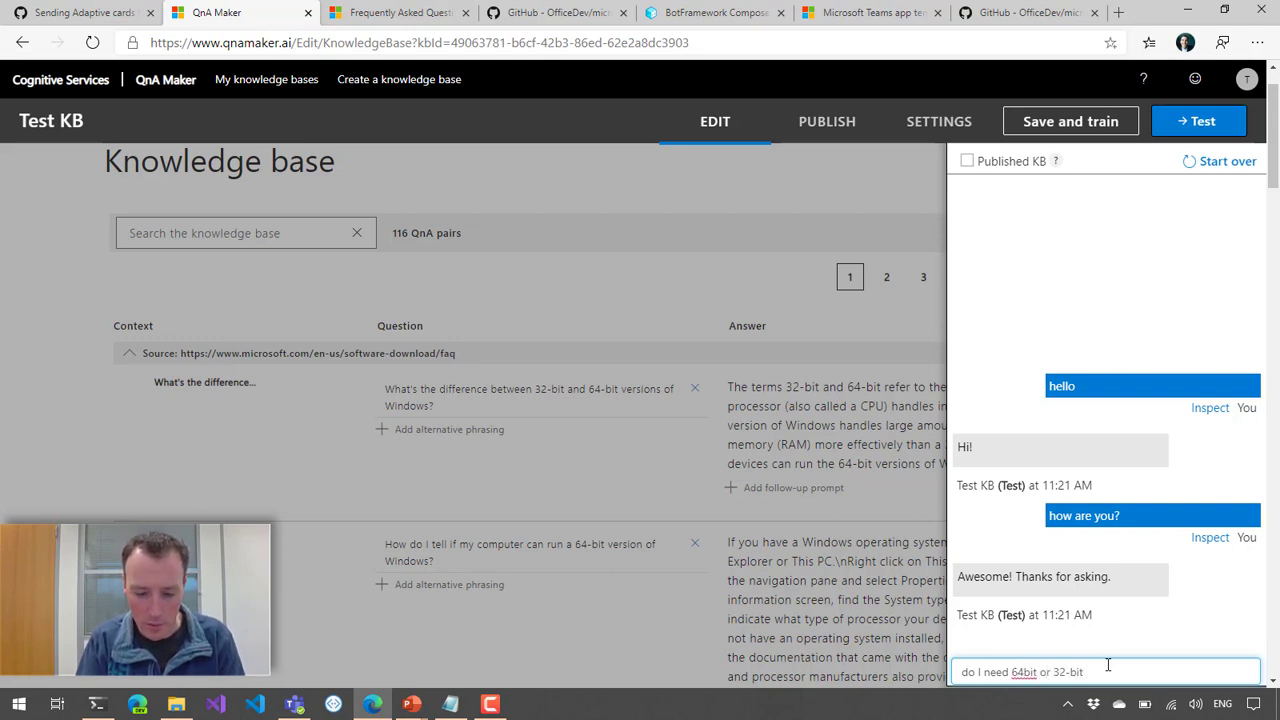
{"action": "type", "text": "versions?"}
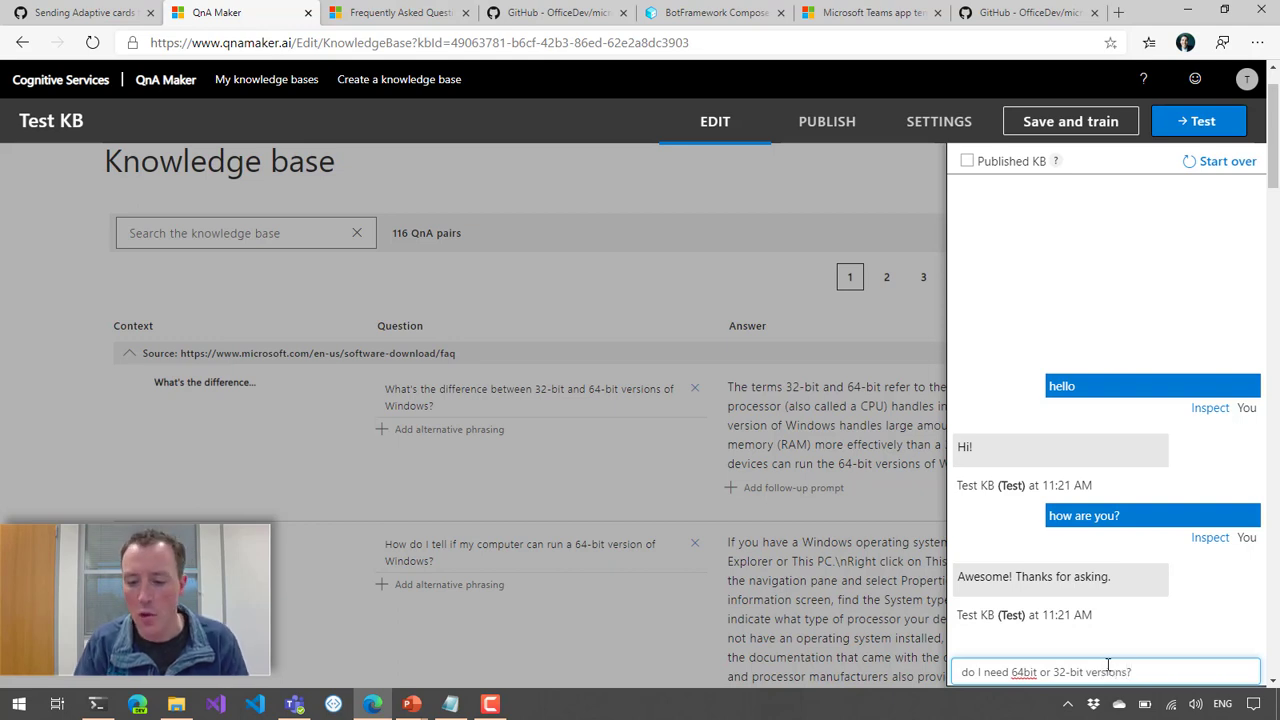
{"action": "key", "text": "Return"}
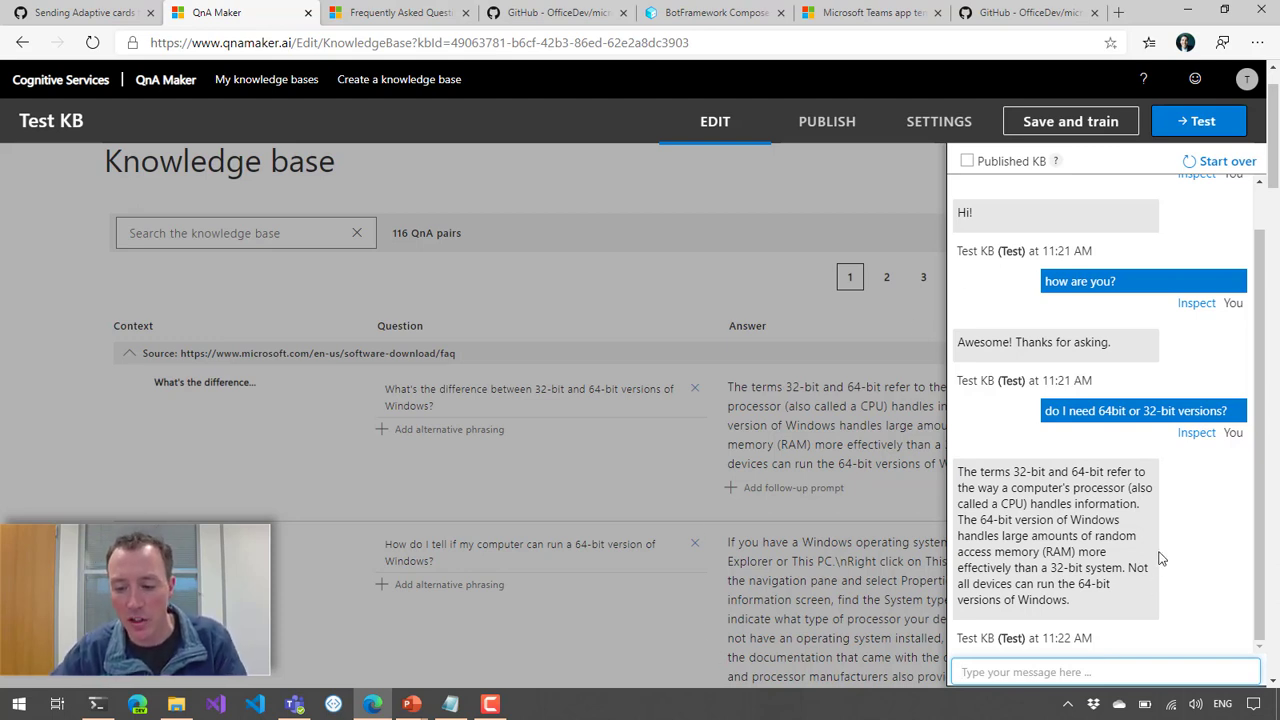
Step: Inspect the test question about 64bit or 32-bit versions, reviewing its candidate answers and confidence score
{"action": "left_click", "coordinate": [1186, 437]}
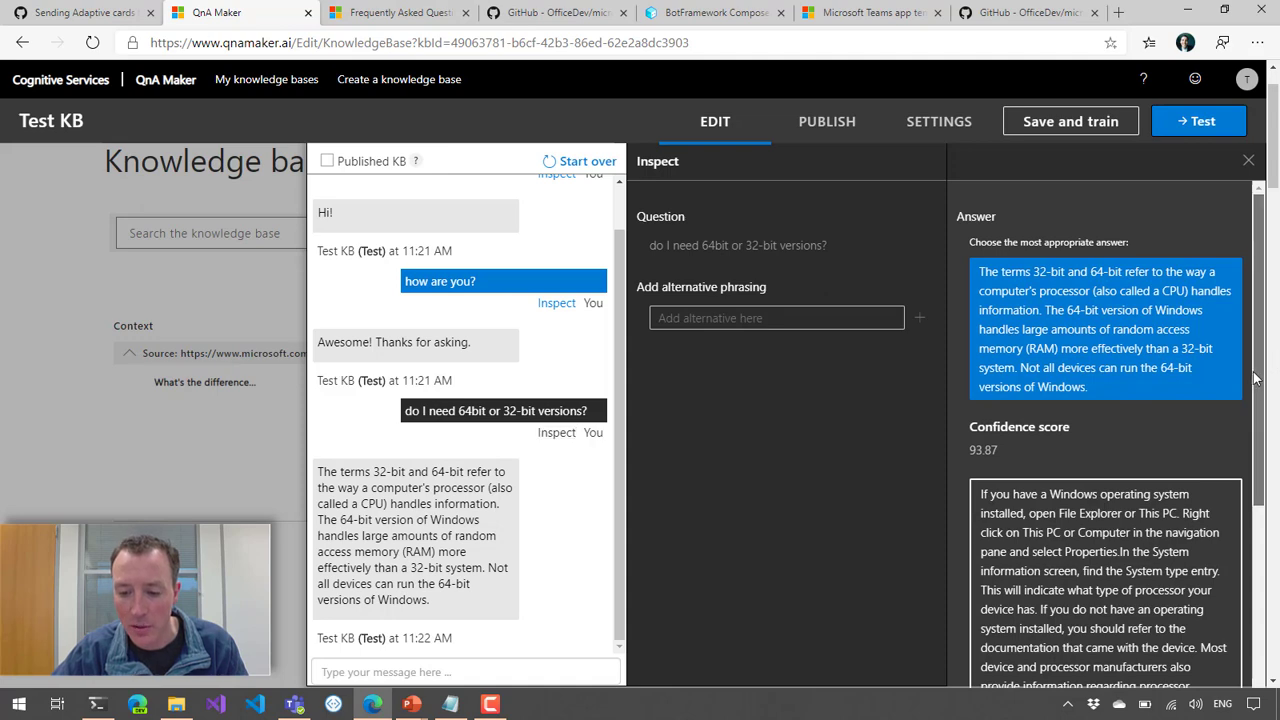
{"action": "scroll", "coordinate": [1256, 378], "scroll_direction": "down", "scroll_amount": 3}
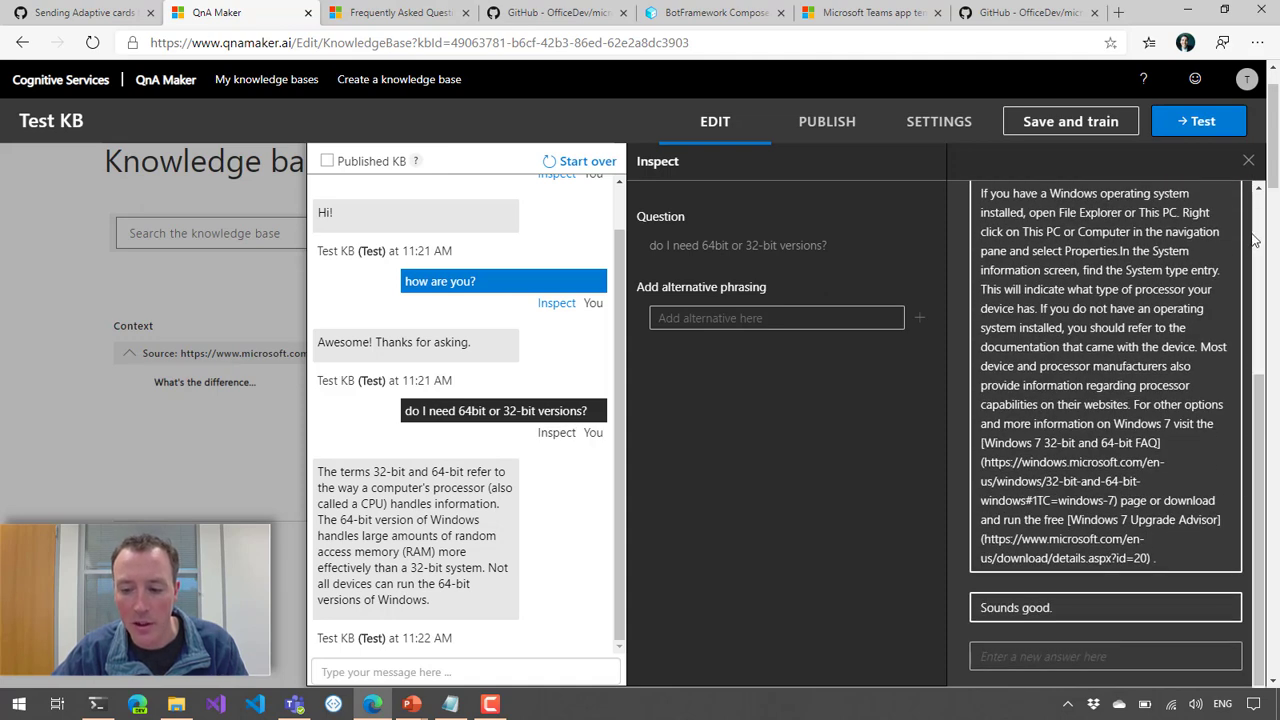
{"action": "scroll", "coordinate": [1256, 216], "scroll_direction": "up", "scroll_amount": 3}
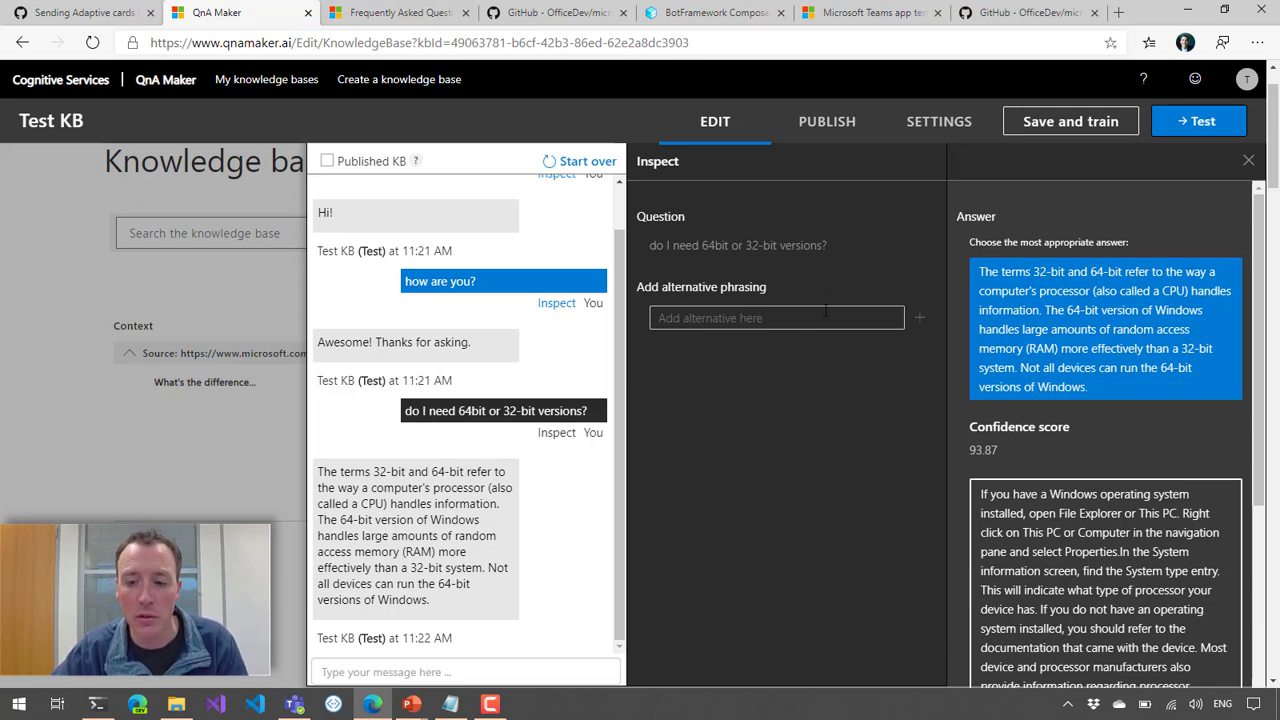
Step: Open the publishing page of Test KB and close the answer inspection
{"action": "left_click", "coordinate": [820, 128]}
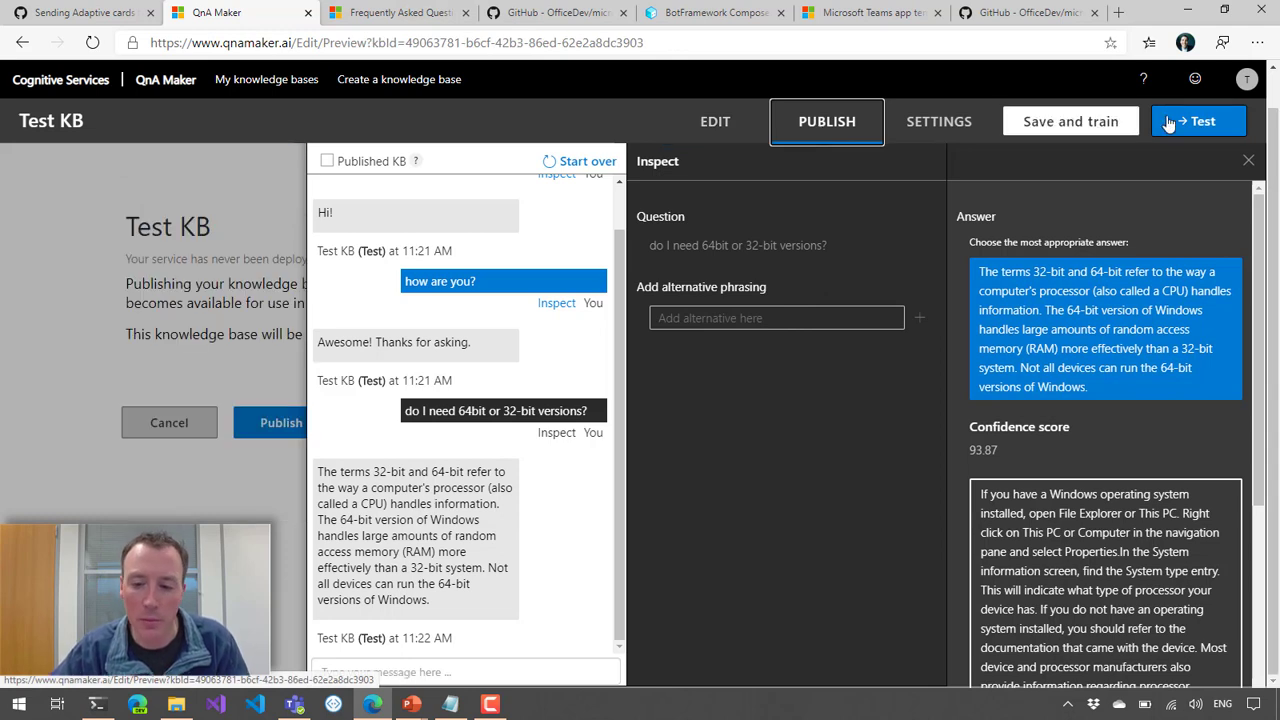
{"action": "left_click", "coordinate": [1248, 160]}
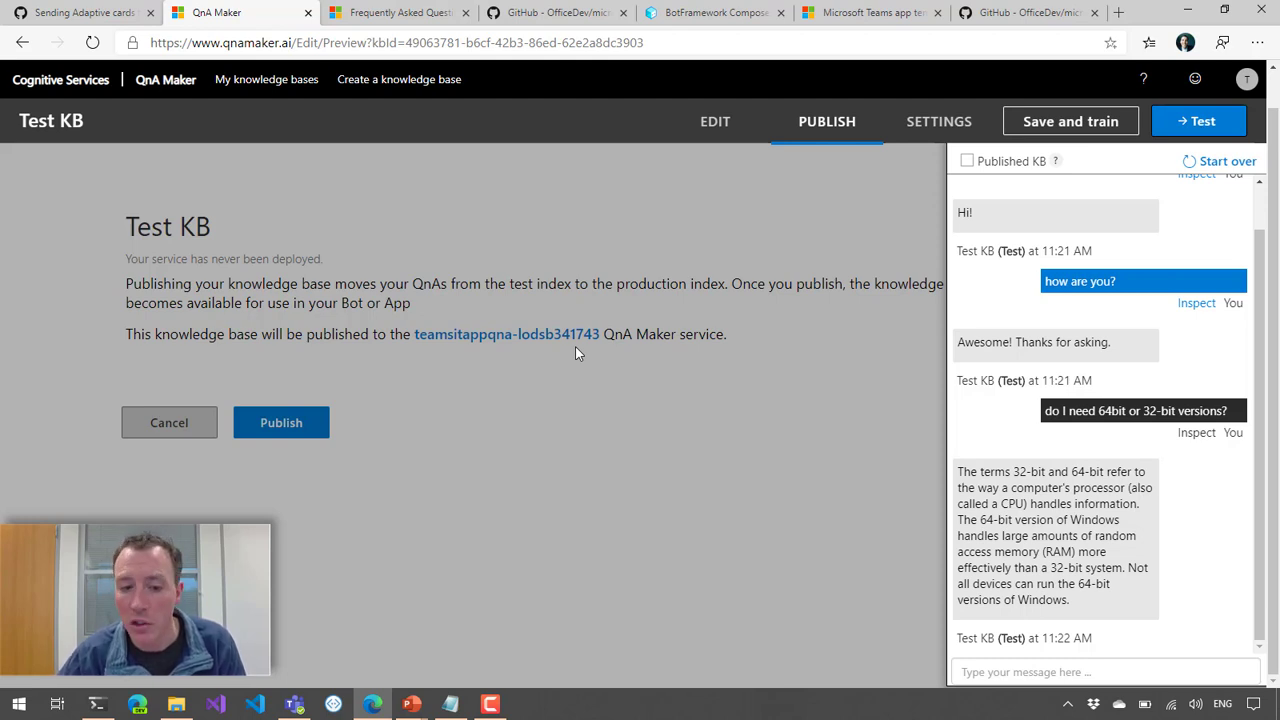
{"action": "key", "text": "alt+Tab"}
{"action": "key", "text": "alt+Tab"}
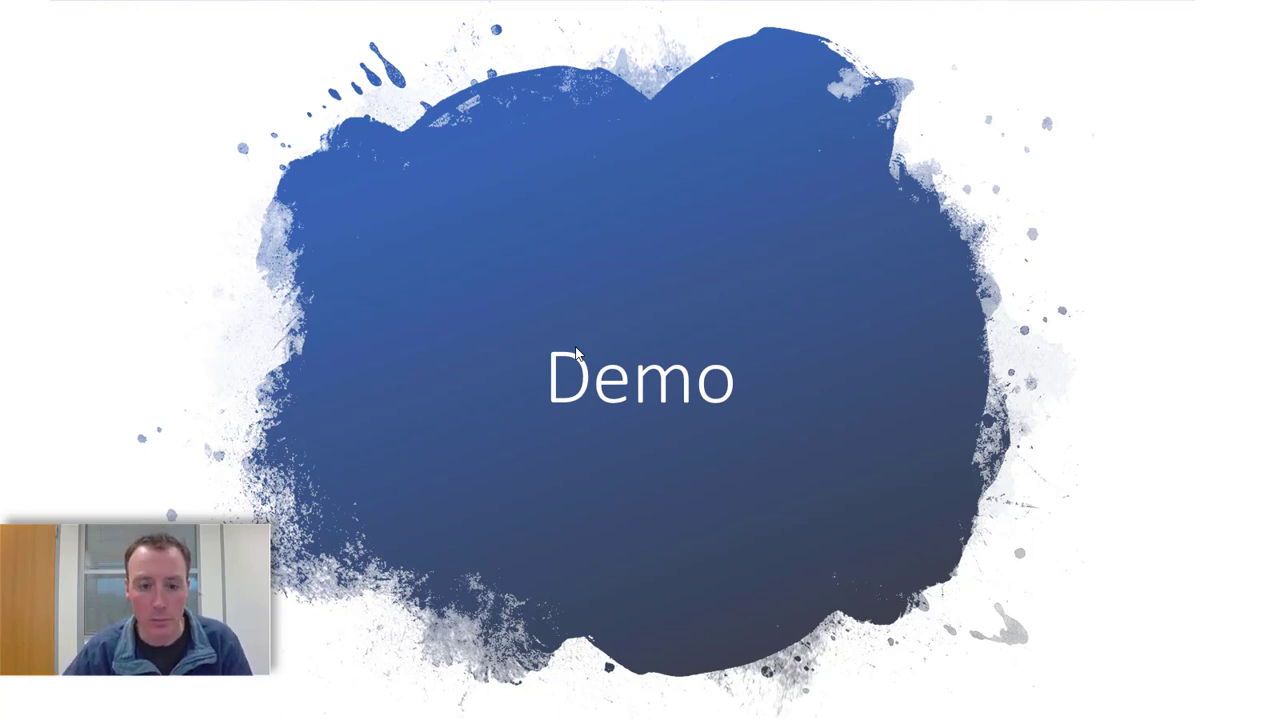
{"action": "key", "text": "Right"}
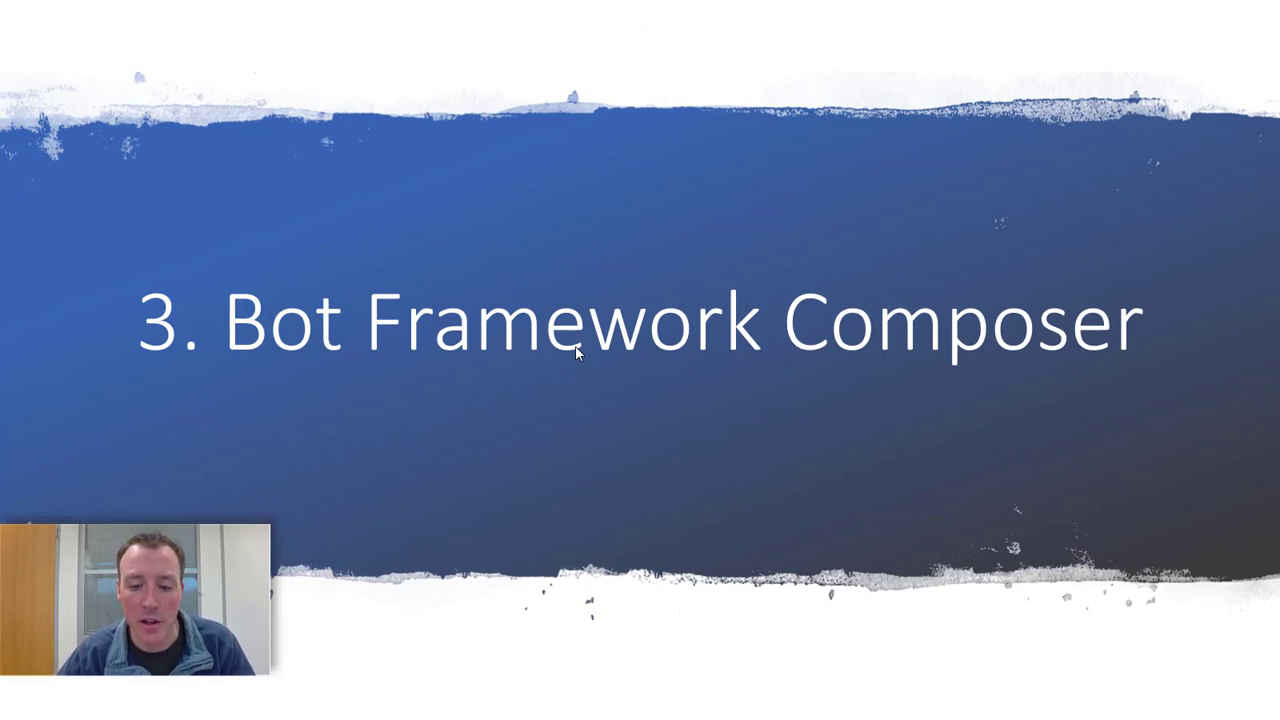